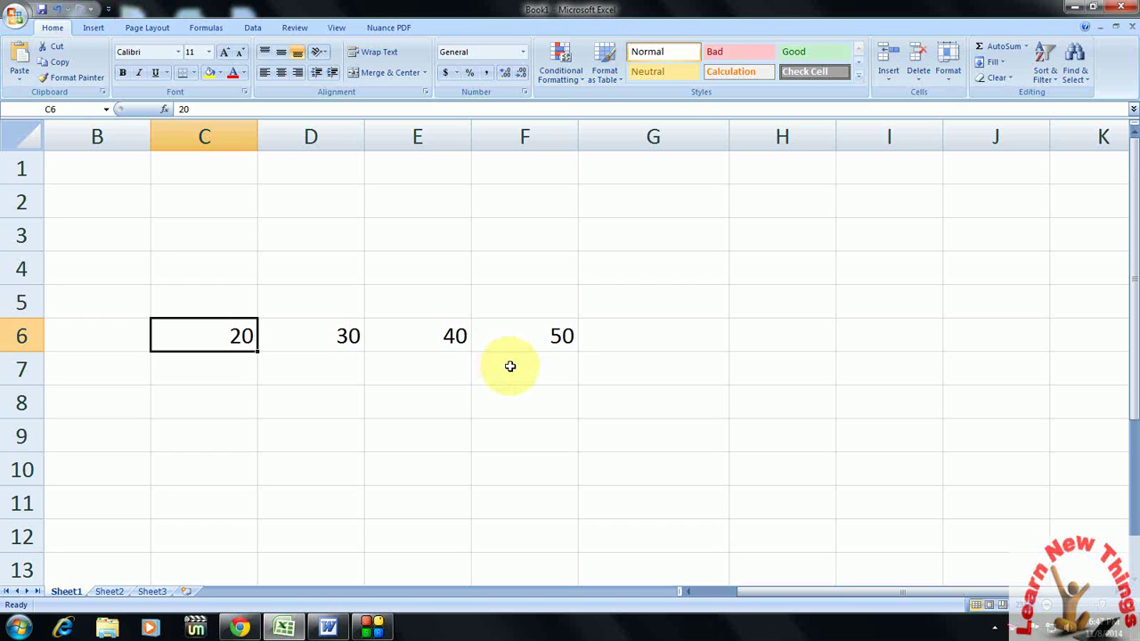
Select empty cell G6, just right of the row 6 values 20, 30, 40, 50
{"action": "left_click", "coordinate": [629, 346]}
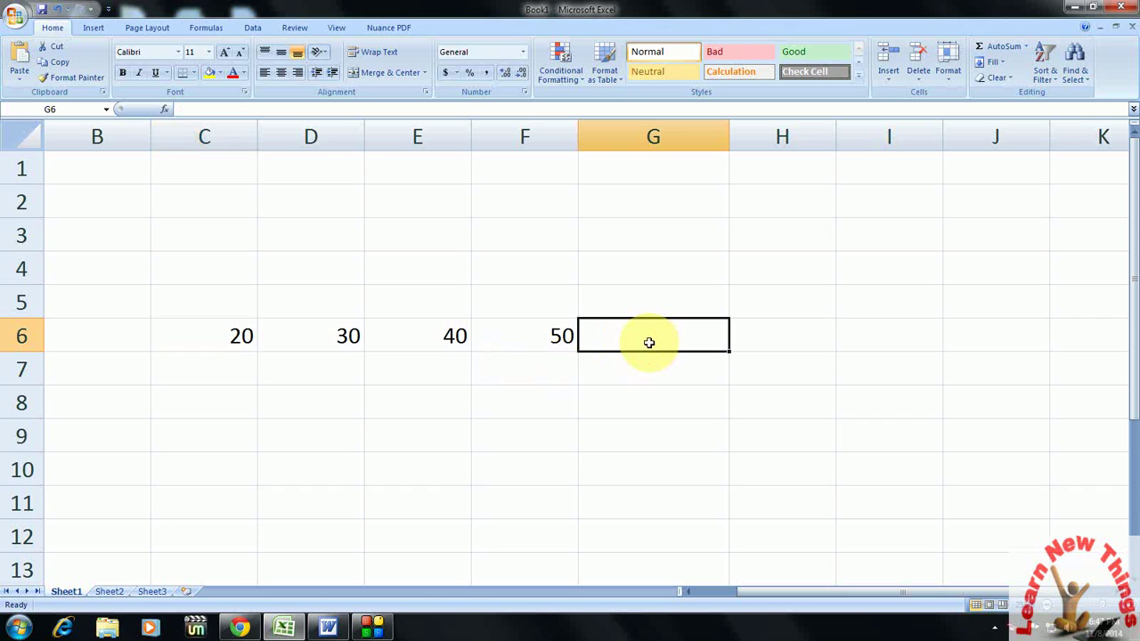
Enter =C6+D6+E6+F6 in G6 by arrow-selecting the cells, giving 140
{"action": "type", "text": "="}
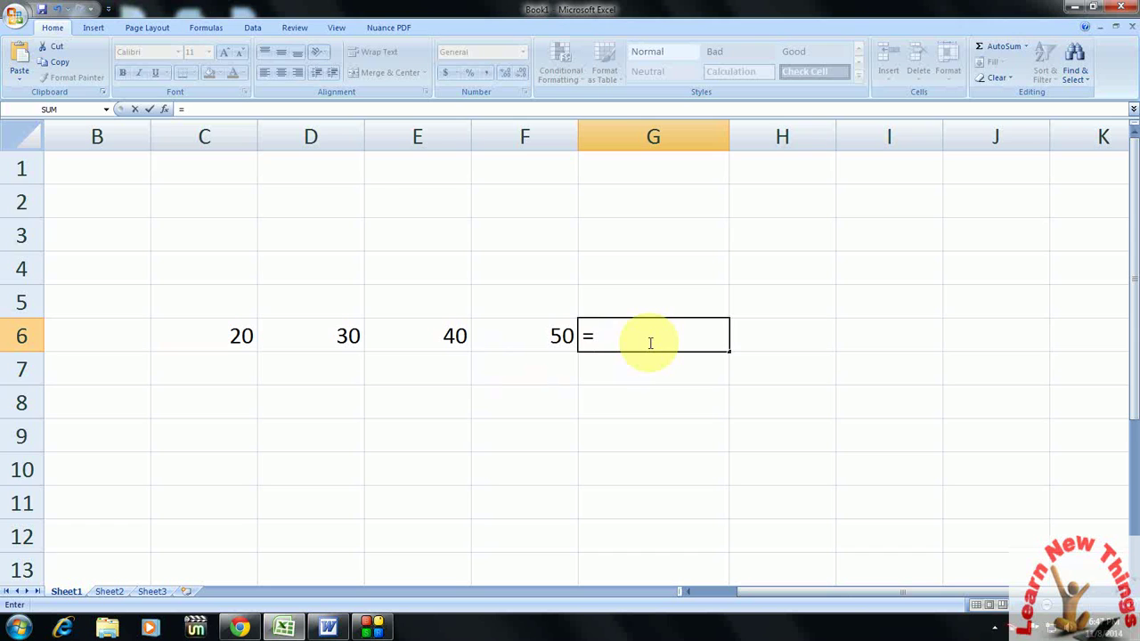
{"action": "key", "text": "Left"}
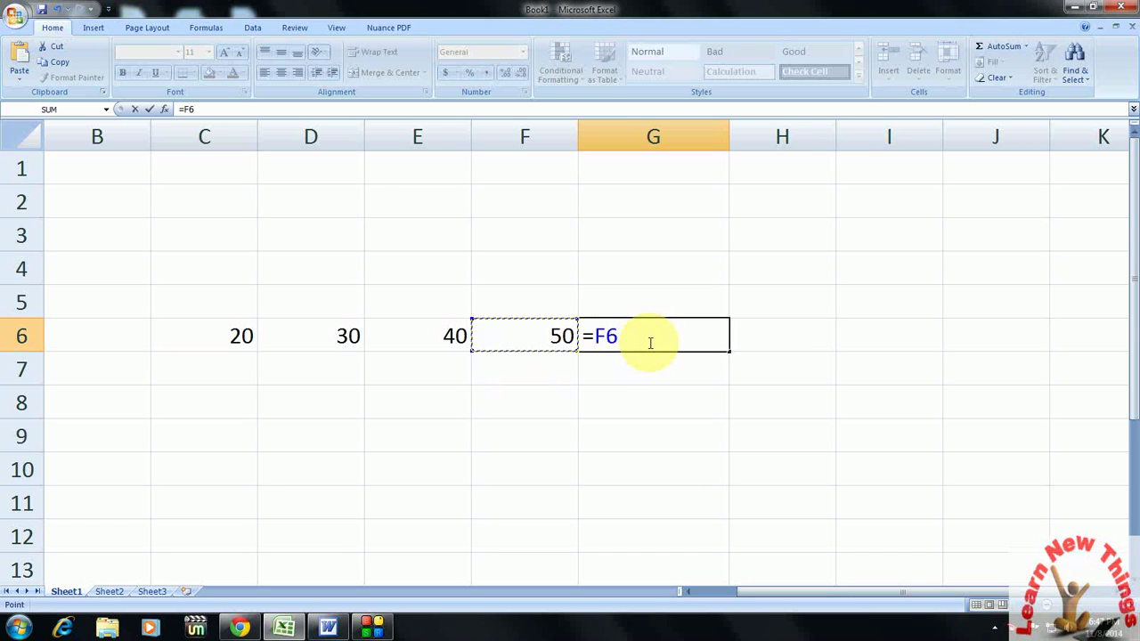
{"action": "key", "text": "Left"}
{"action": "key", "text": "Left"}
{"action": "key", "text": "Left"}
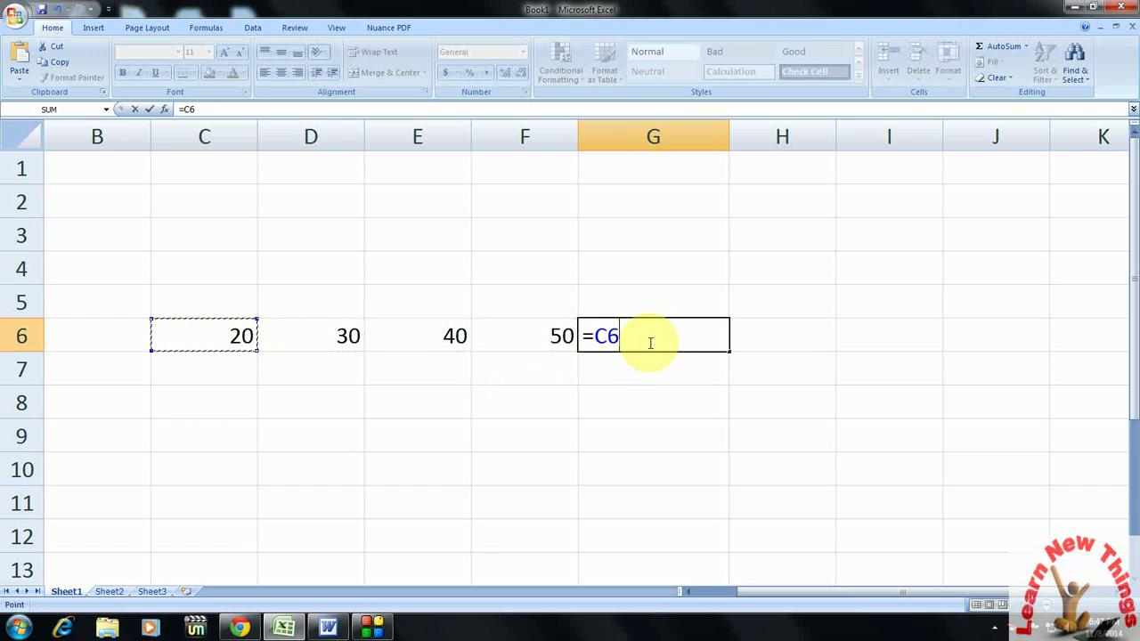
{"action": "type", "text": "+"}
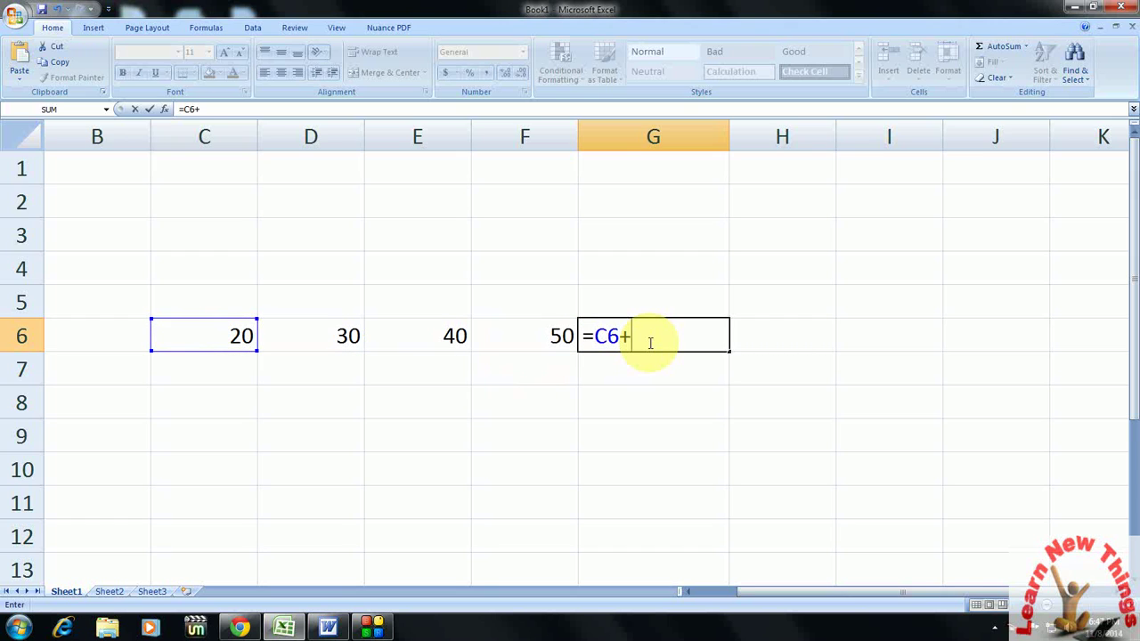
{"action": "key", "text": "Left"}
{"action": "key", "text": "Left"}
{"action": "key", "text": "Left"}
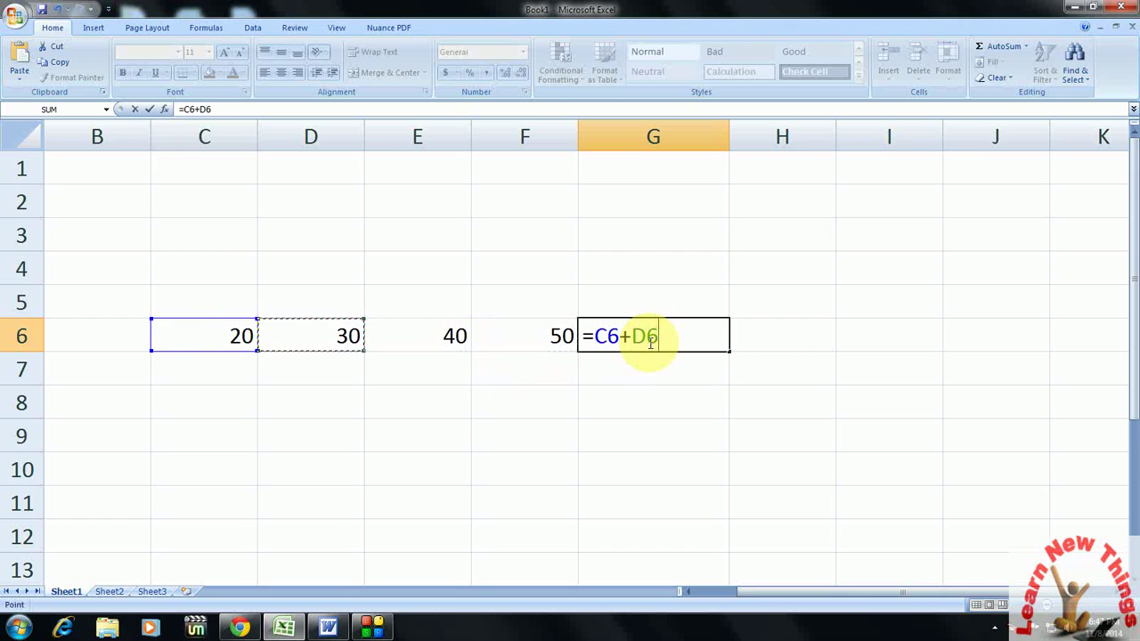
{"action": "type", "text": "+"}
{"action": "key", "text": "Left"}
{"action": "key", "text": "Left"}
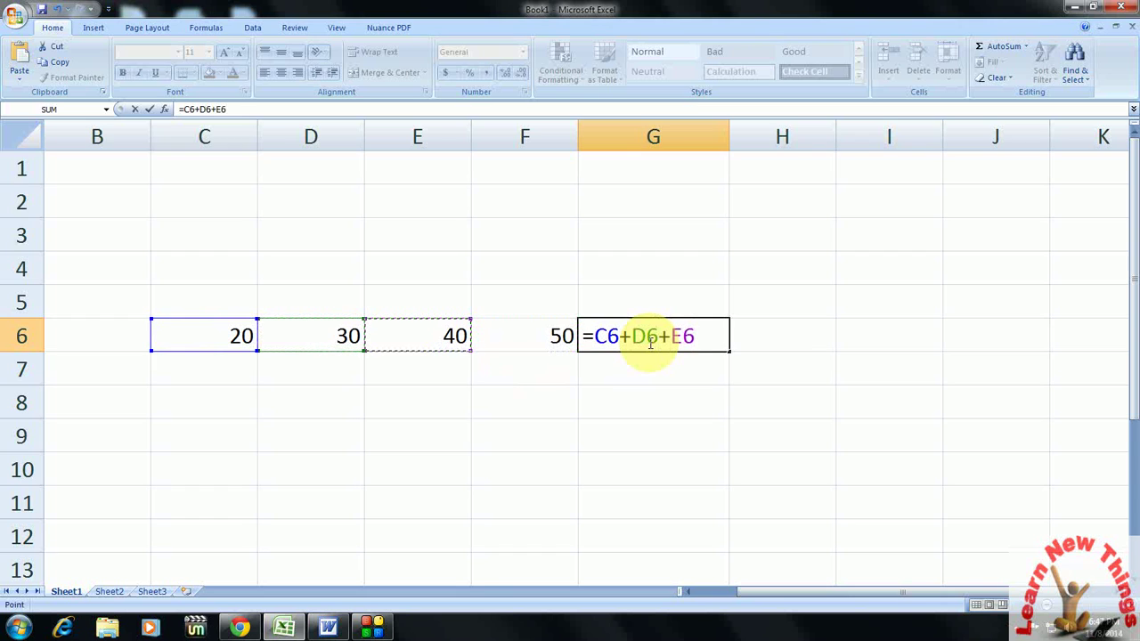
{"action": "type", "text": "+"}
{"action": "key", "text": "Left"}
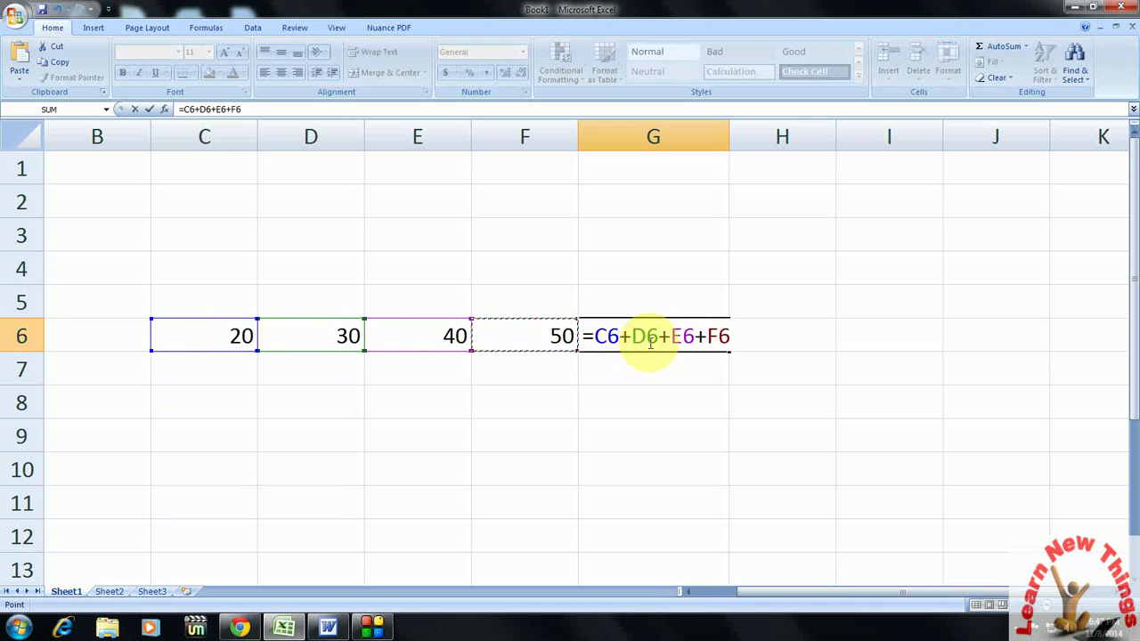
{"action": "key", "text": "Return"}
Reopen G6's sum formula to review its references without changing it
{"action": "left_click", "coordinate": [649, 343]}
{"action": "double_click", "coordinate": [649, 343]}
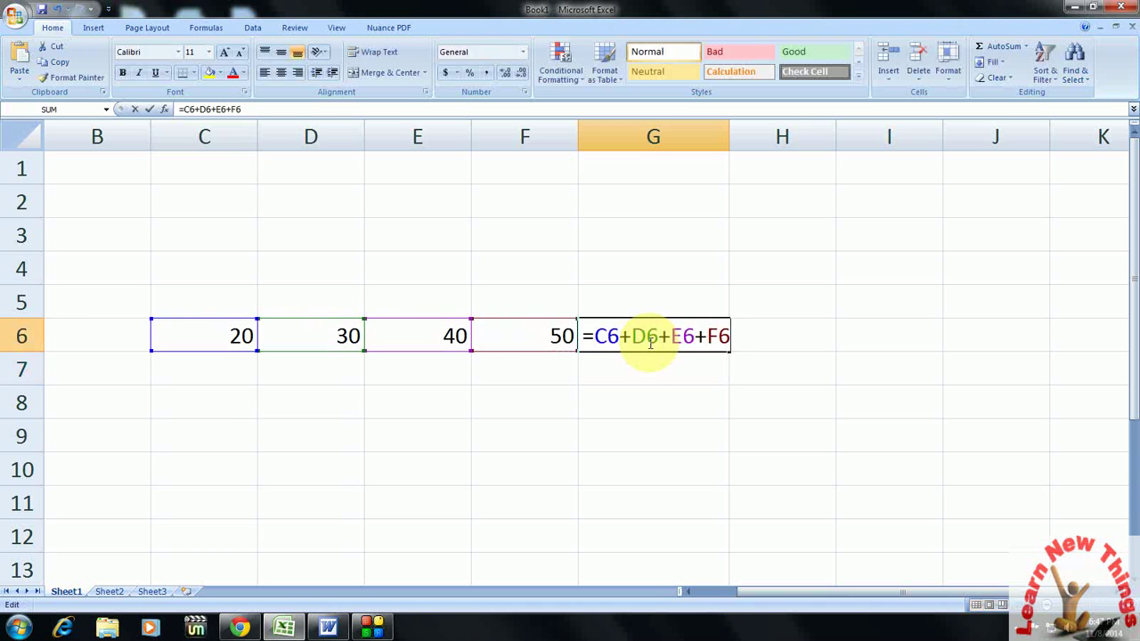
{"action": "key", "text": "Escape"}
{"action": "double_click", "coordinate": [649, 343]}
{"action": "key", "text": "Escape"}
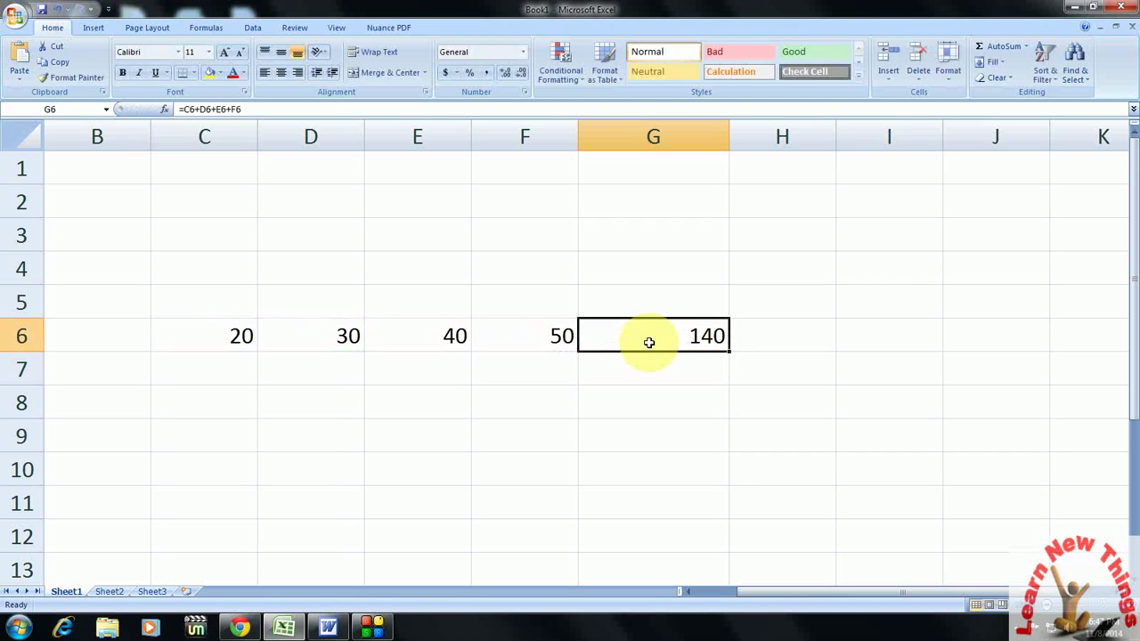
Replace G6's sum with =C6*D6*E6*F6, giving 1200000
{"action": "key", "text": "Delete"}
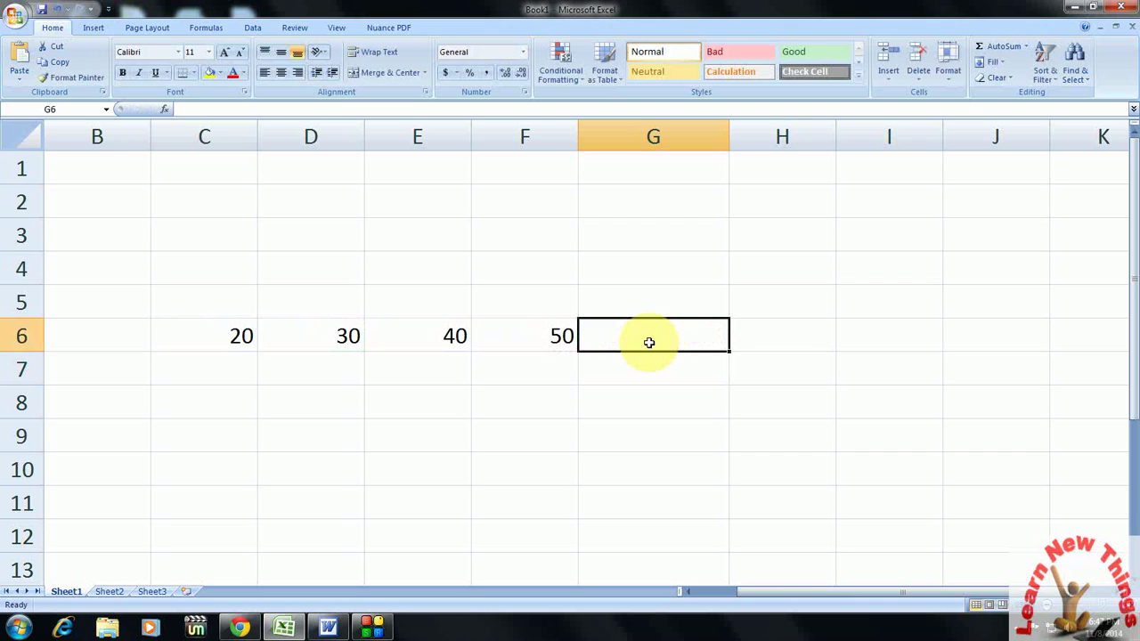
{"action": "type", "text": "="}
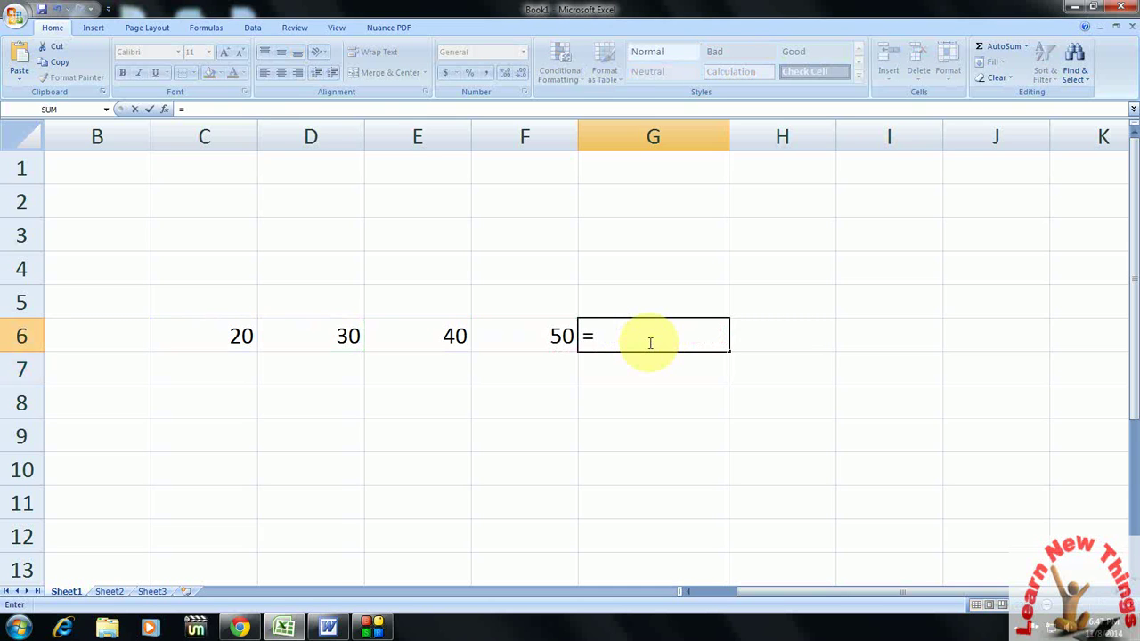
{"action": "key", "text": "Left"}
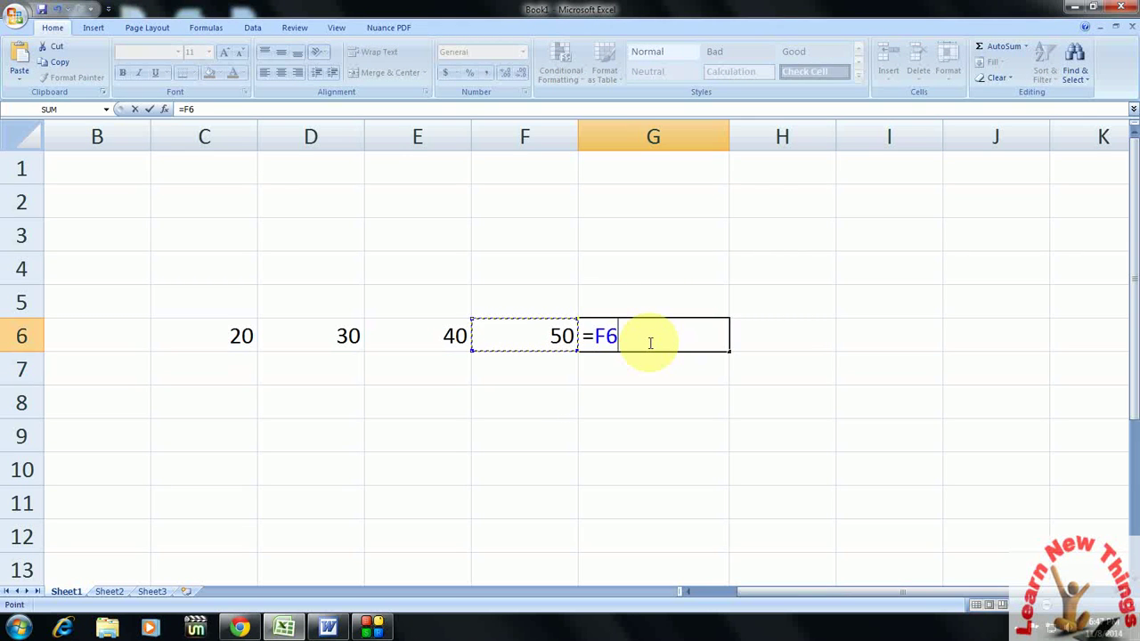
{"action": "key", "text": "Left"}
{"action": "key", "text": "Left"}
{"action": "key", "text": "Left"}
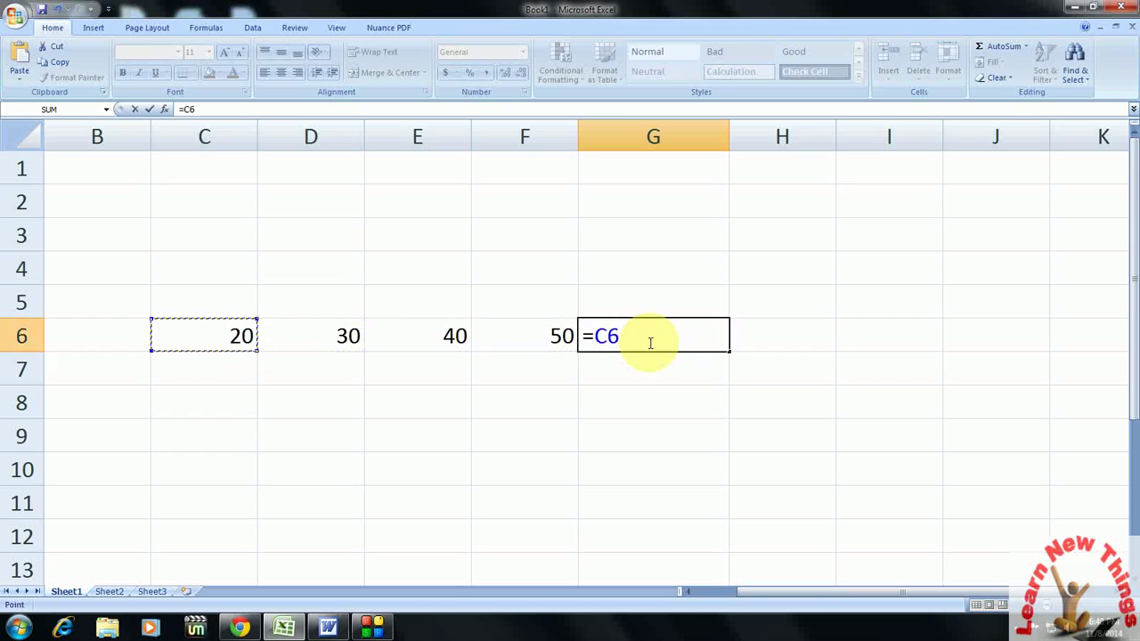
{"action": "type", "text": "*"}
{"action": "key", "text": "Left"}
{"action": "key", "text": "Left"}
{"action": "key", "text": "Left"}
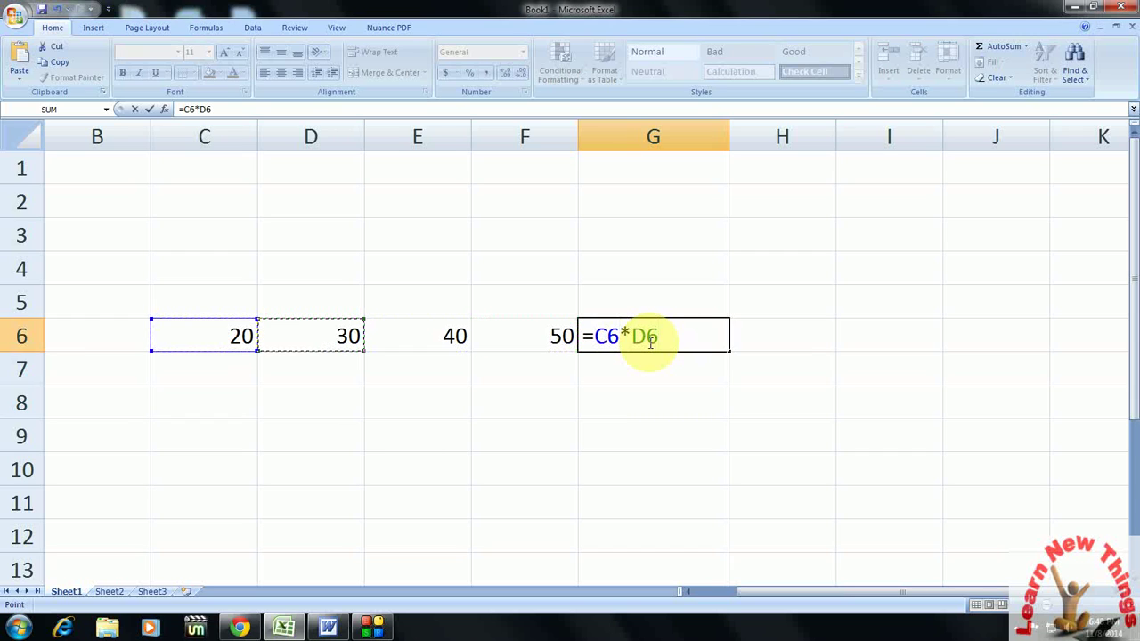
{"action": "type", "text": "*"}
{"action": "key", "text": "Left"}
{"action": "key", "text": "Left"}
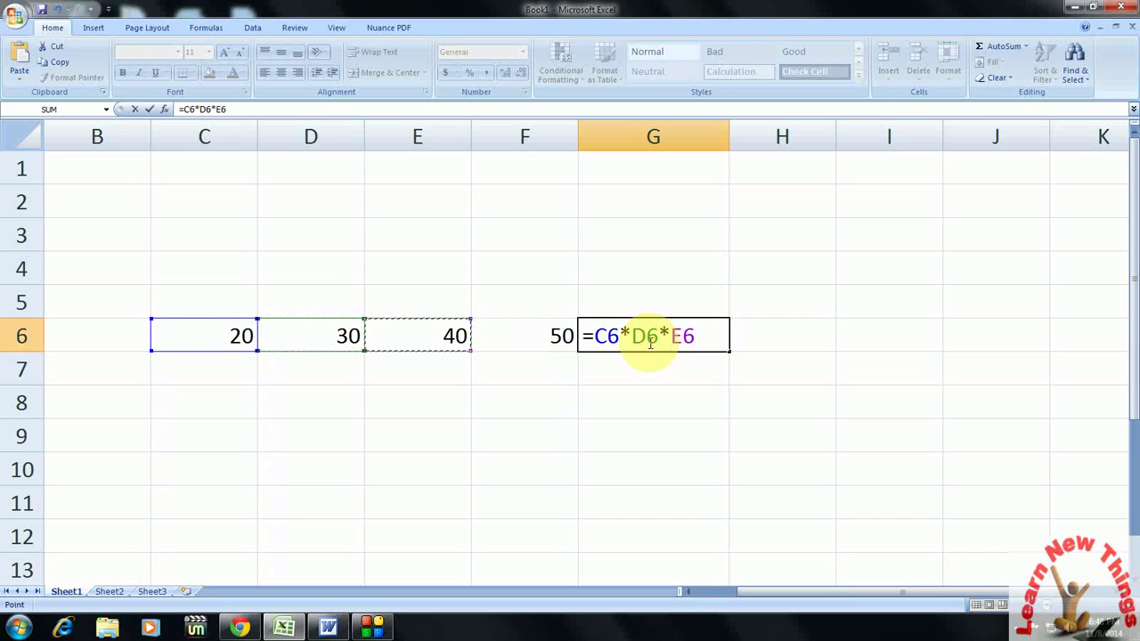
{"action": "type", "text": "*"}
{"action": "key", "text": "Left"}
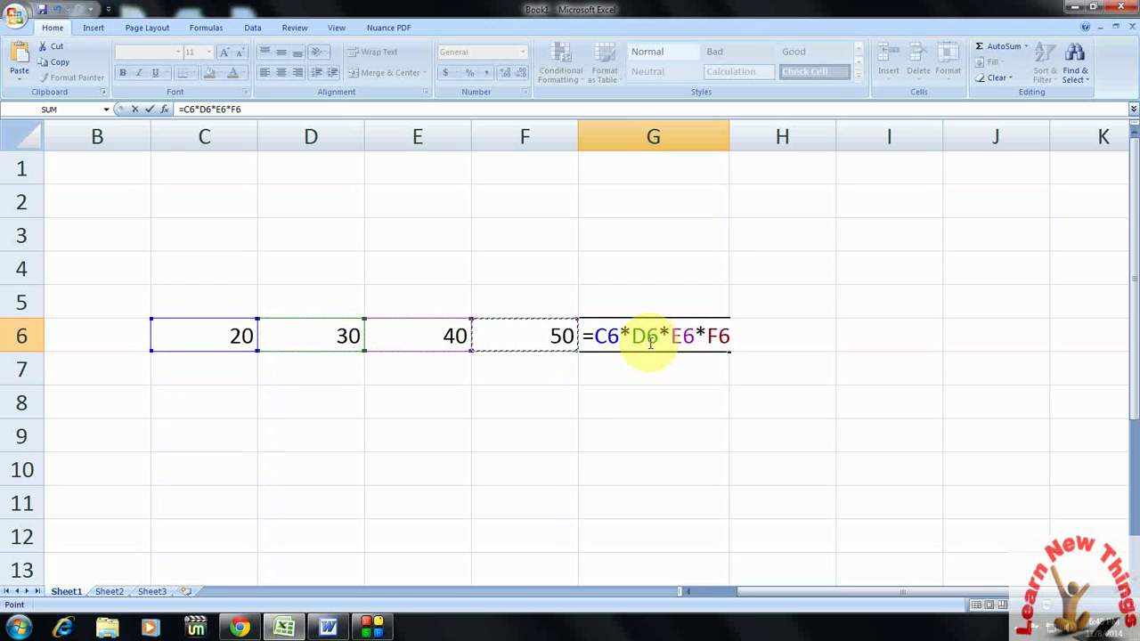
{"action": "key", "text": "Return"}
Return to G6, view its product formula, then clear it
{"action": "key", "text": "Up"}
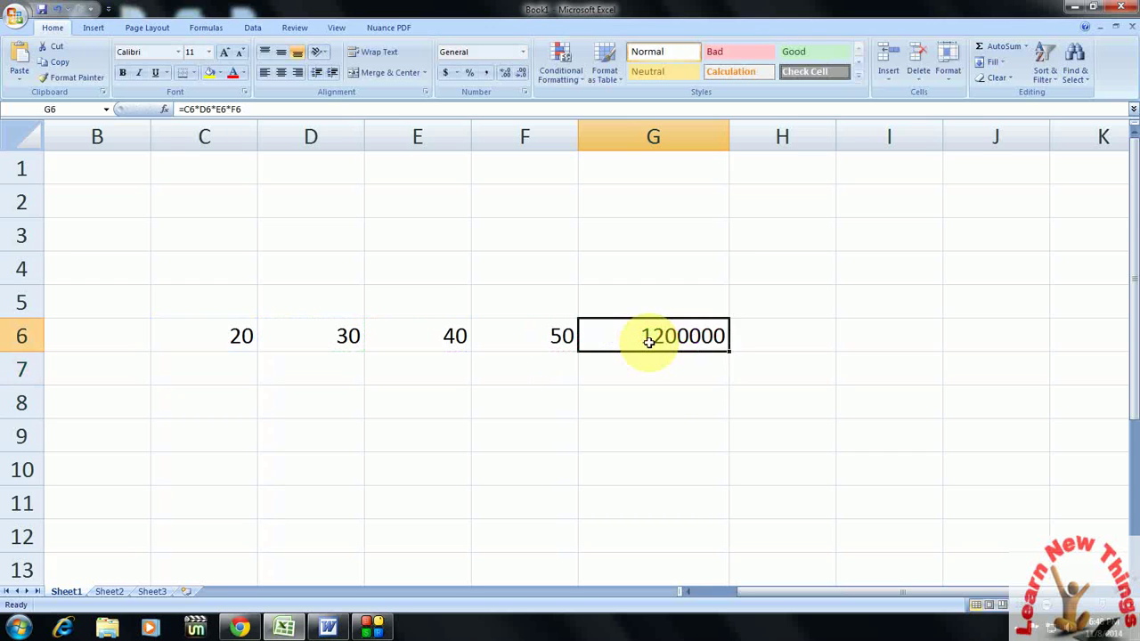
{"action": "key", "text": "Left"}
{"action": "key", "text": "Left"}
{"action": "key", "text": "Left"}
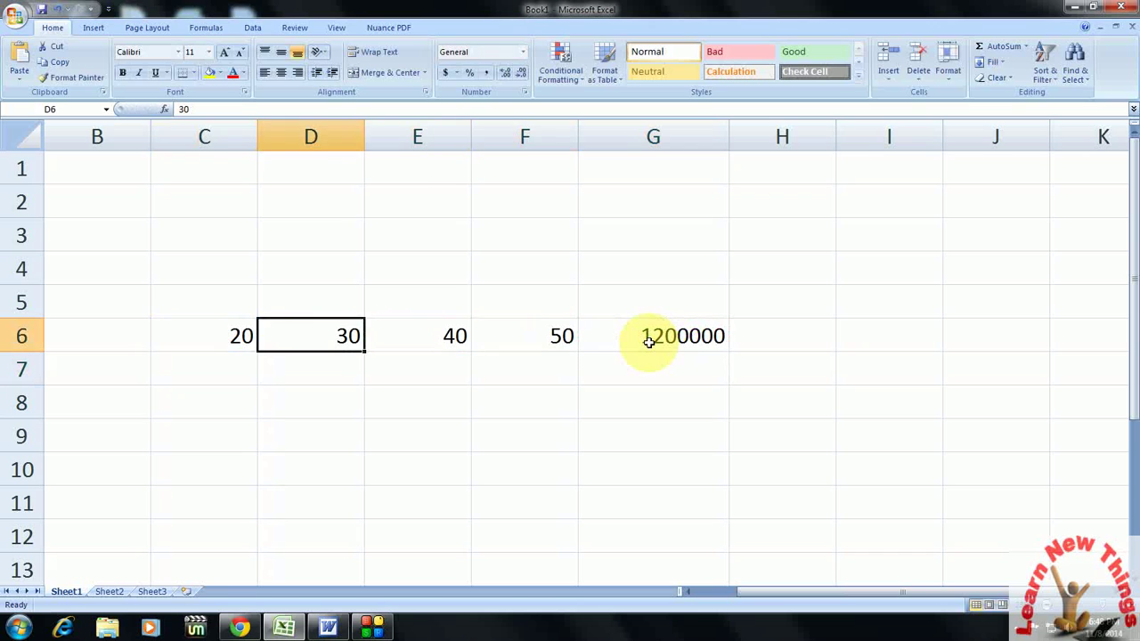
{"action": "key", "text": "Right"}
{"action": "key", "text": "Right"}
{"action": "key", "text": "Right"}
{"action": "key", "text": "F2"}
{"action": "key", "text": "Escape"}
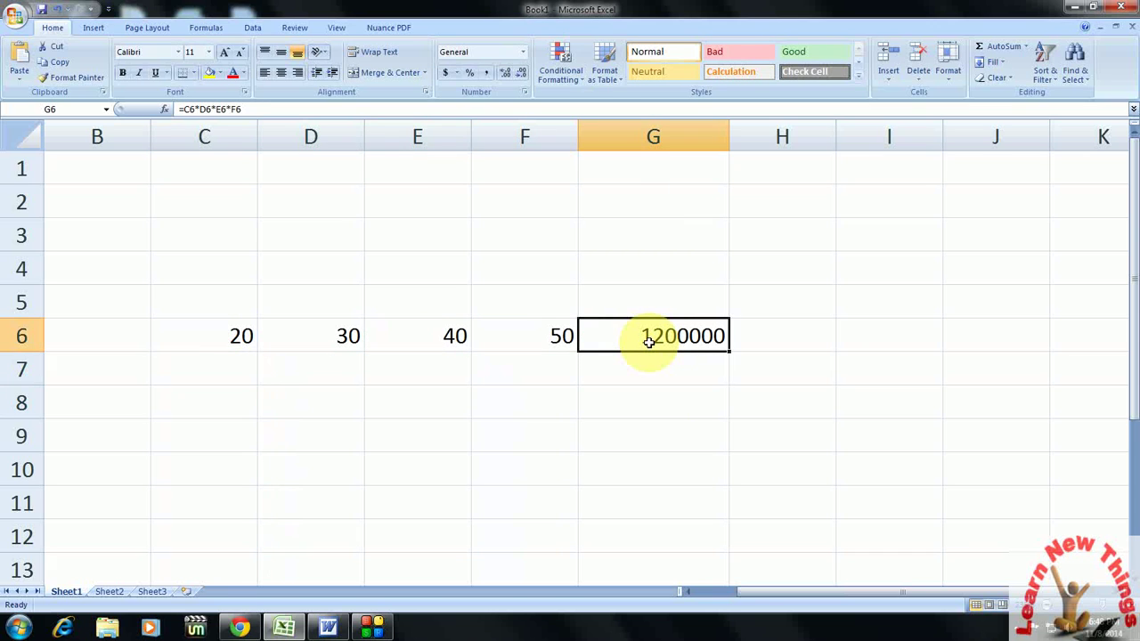
{"action": "key", "text": "Delete"}
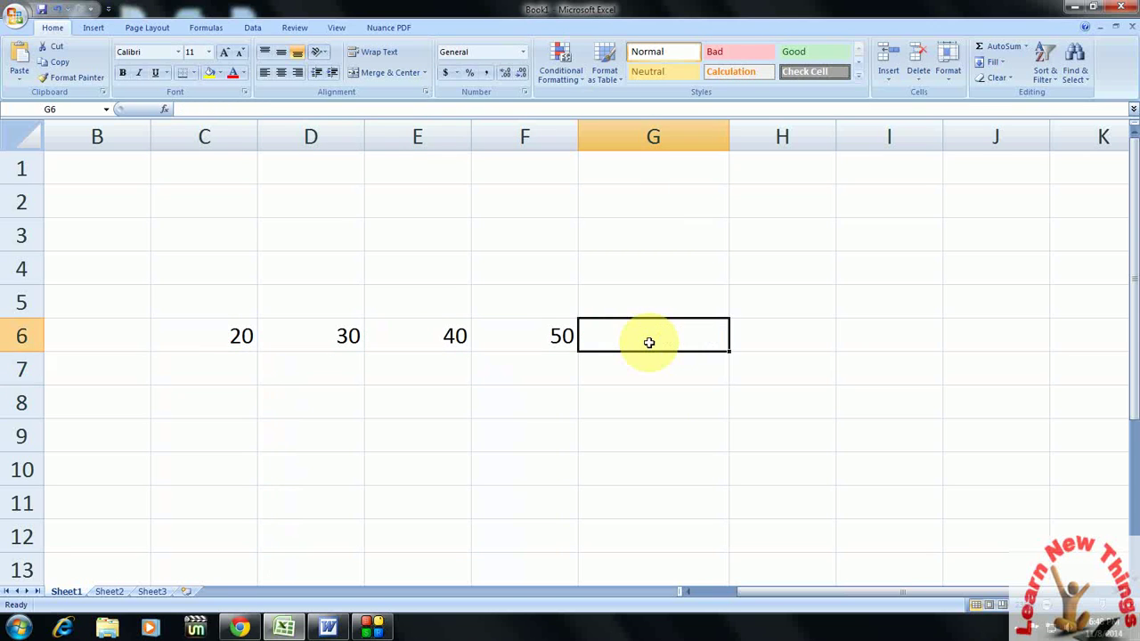
Enter =C6-D6-E6-F6 in G6, returning -100
{"action": "type", "text": "="}
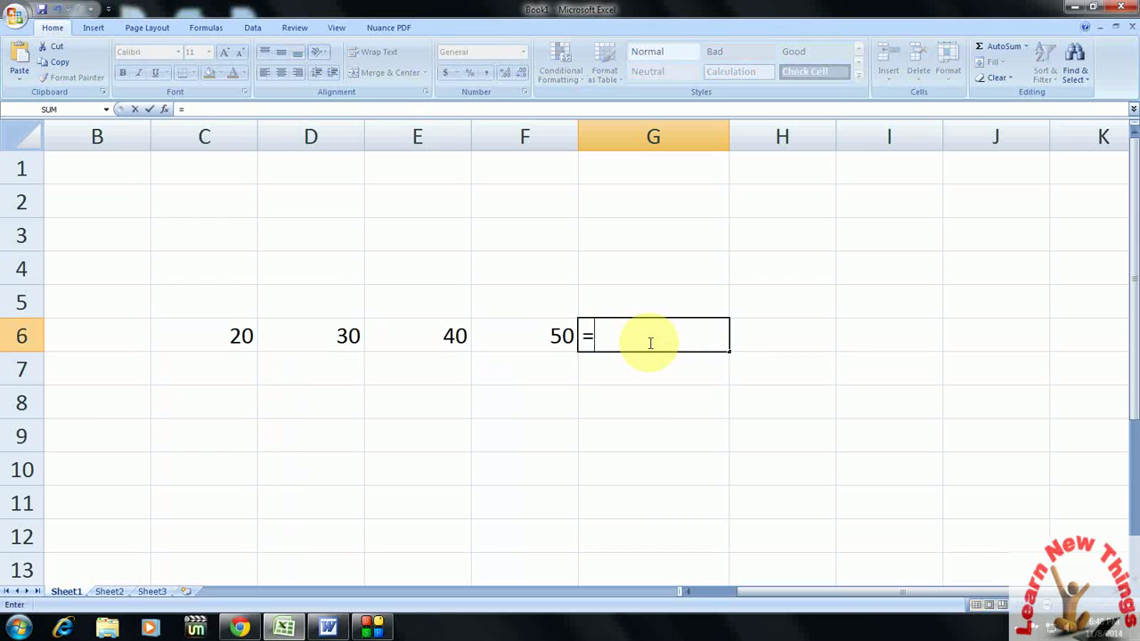
{"action": "key", "text": "Left"}
{"action": "key", "text": "Left"}
{"action": "key", "text": "Left"}
{"action": "key", "text": "Left"}
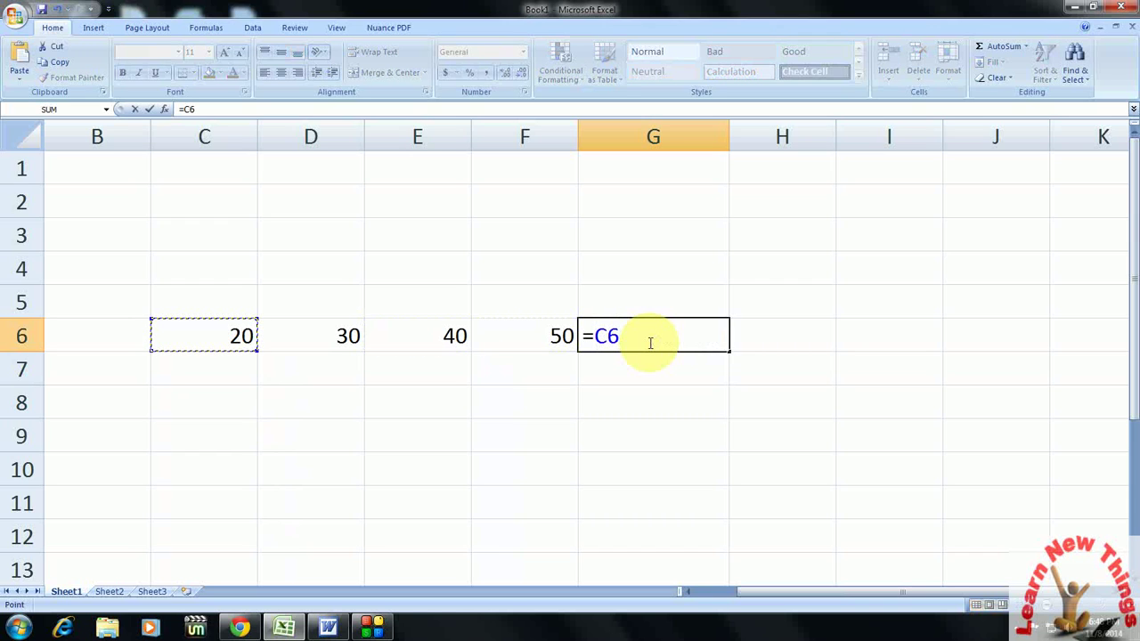
{"action": "type", "text": "-"}
{"action": "key", "text": "Left"}
{"action": "key", "text": "Left"}
{"action": "key", "text": "Left"}
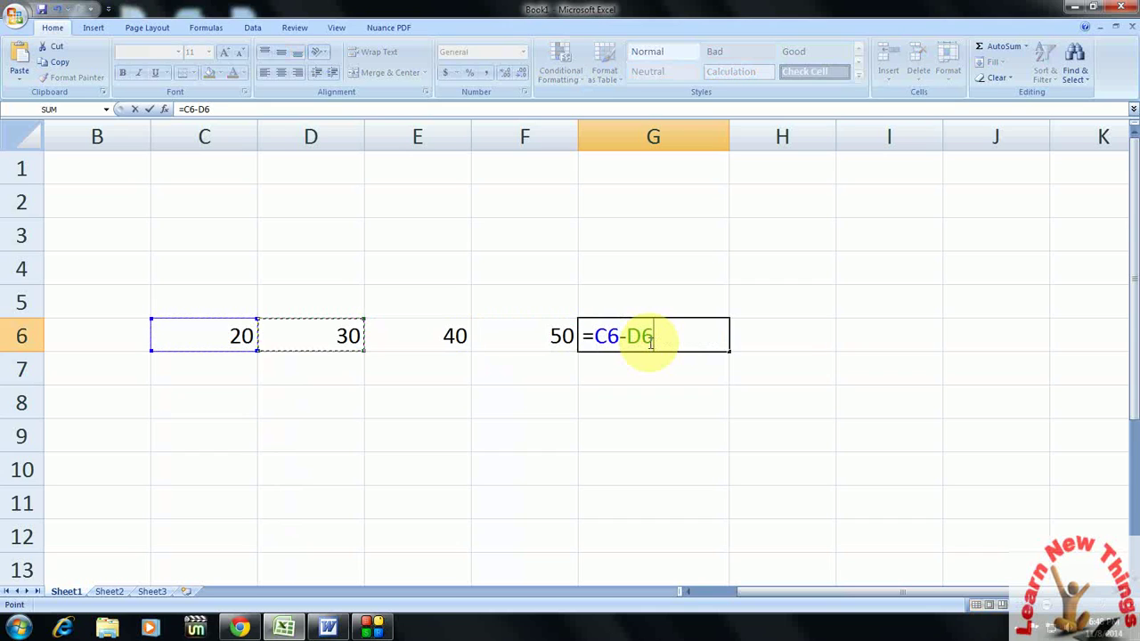
{"action": "type", "text": "-"}
{"action": "key", "text": "Left"}
{"action": "key", "text": "Left"}
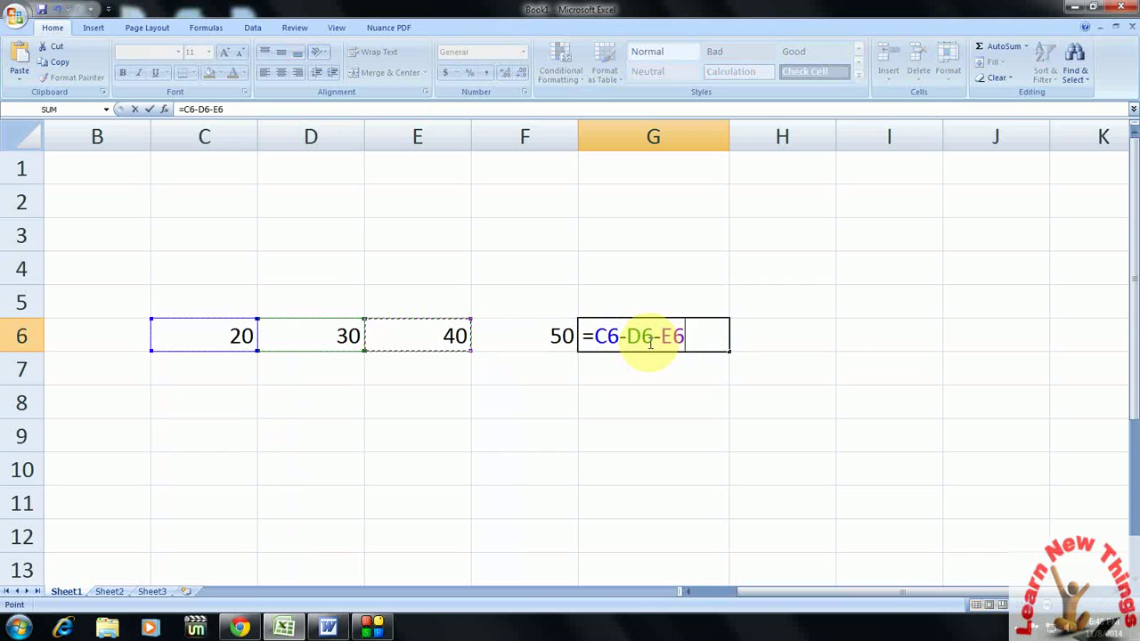
{"action": "type", "text": "-"}
{"action": "key", "text": "Left"}
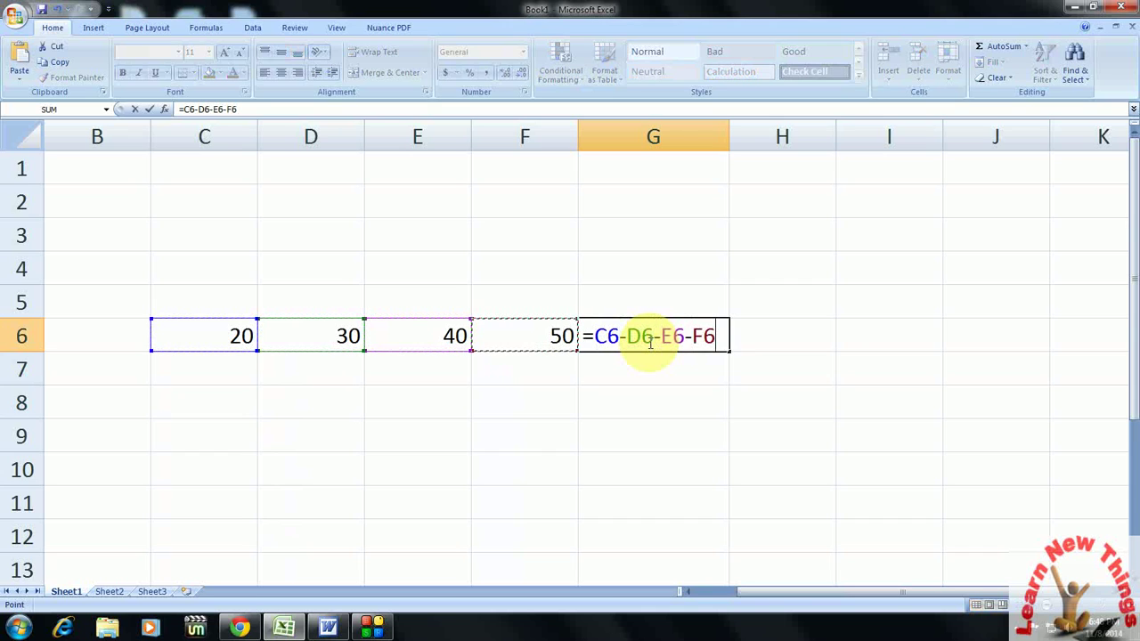
{"action": "key", "text": "Return"}
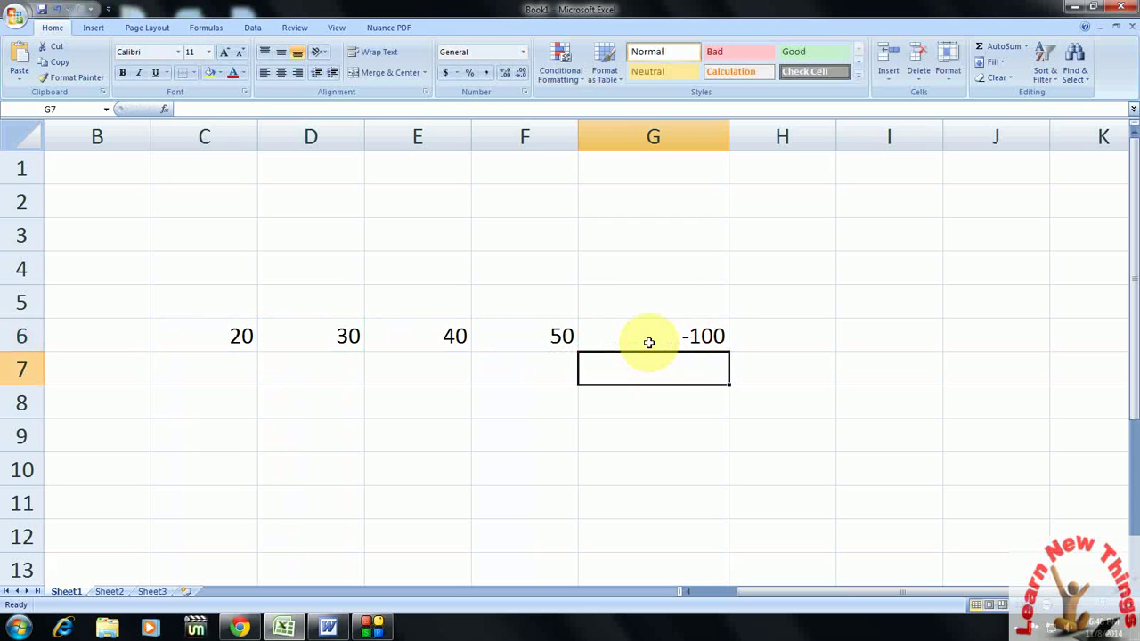
Clear the -100 result from G6, leaving it empty
{"action": "key", "text": "Up"}
{"action": "key", "text": "Delete"}
{"action": "key", "text": "Left"}
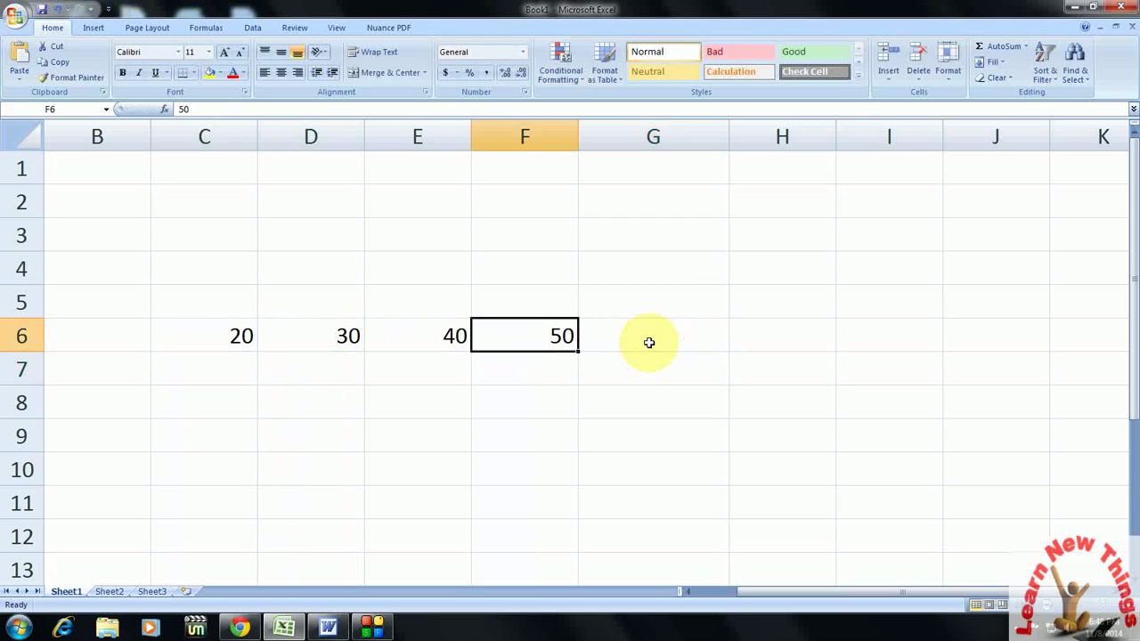
{"action": "key", "text": "Right"}
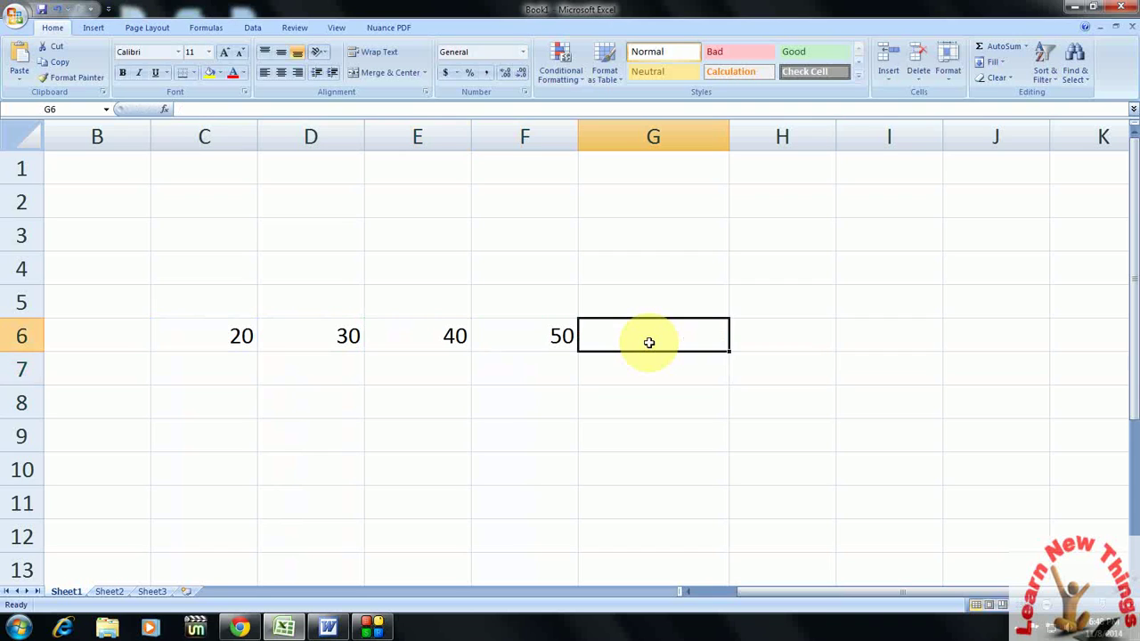
Enter =F6/4 in G6, giving 12.5
{"action": "key", "text": "Left"}
{"action": "key", "text": "Right"}
{"action": "type", "text": "="}
{"action": "key", "text": "Left"}
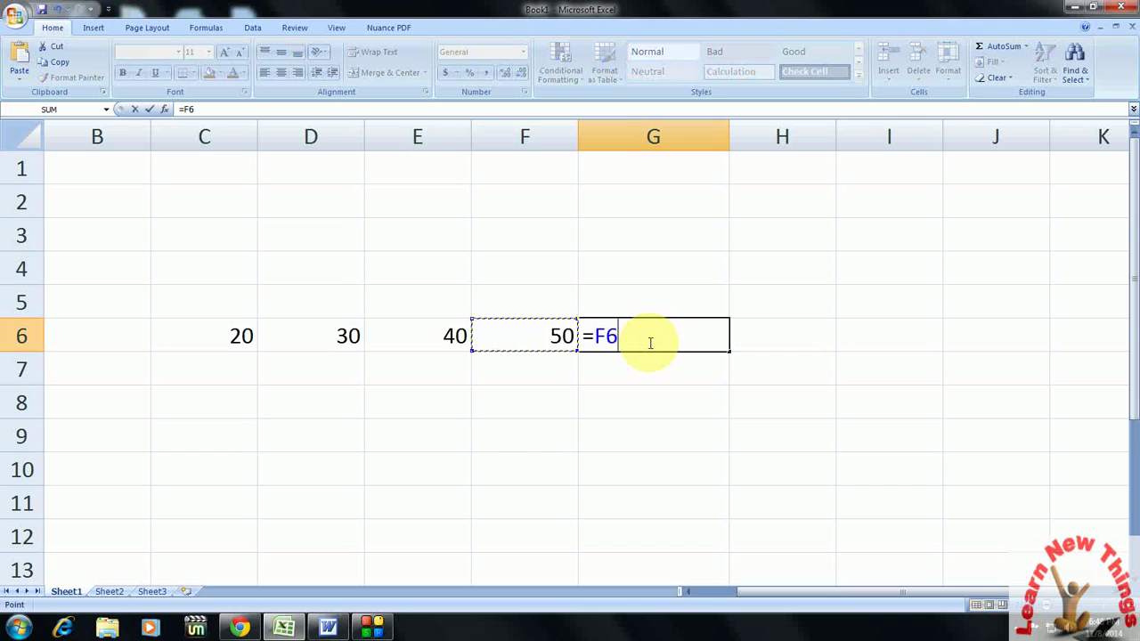
{"action": "type", "text": "/"}
{"action": "type", "text": "4"}
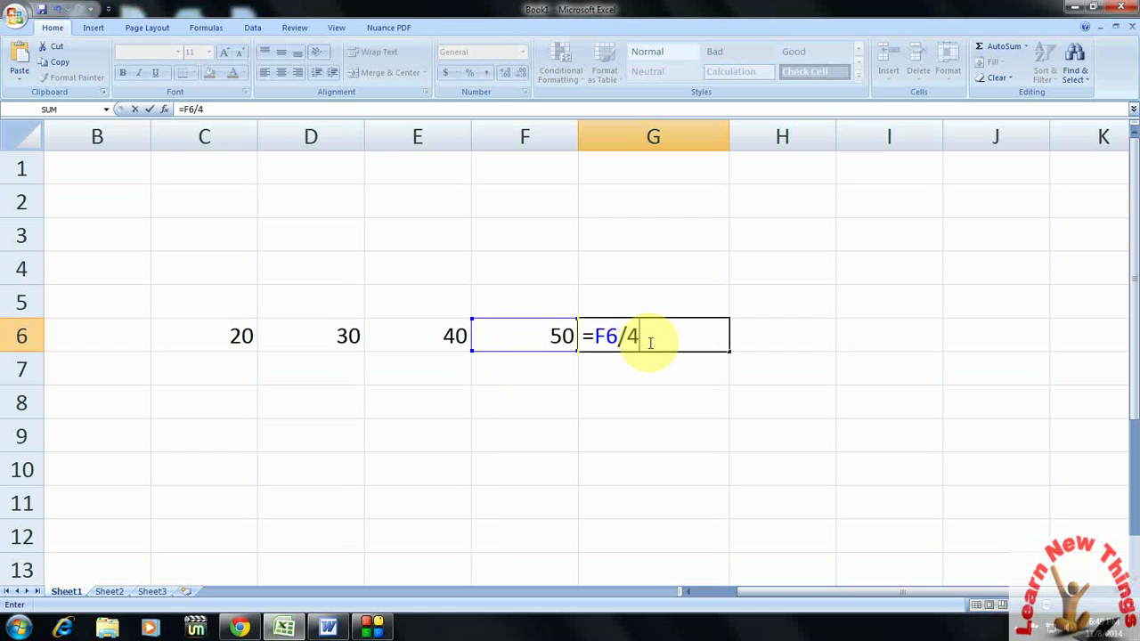
{"action": "key", "text": "Return"}
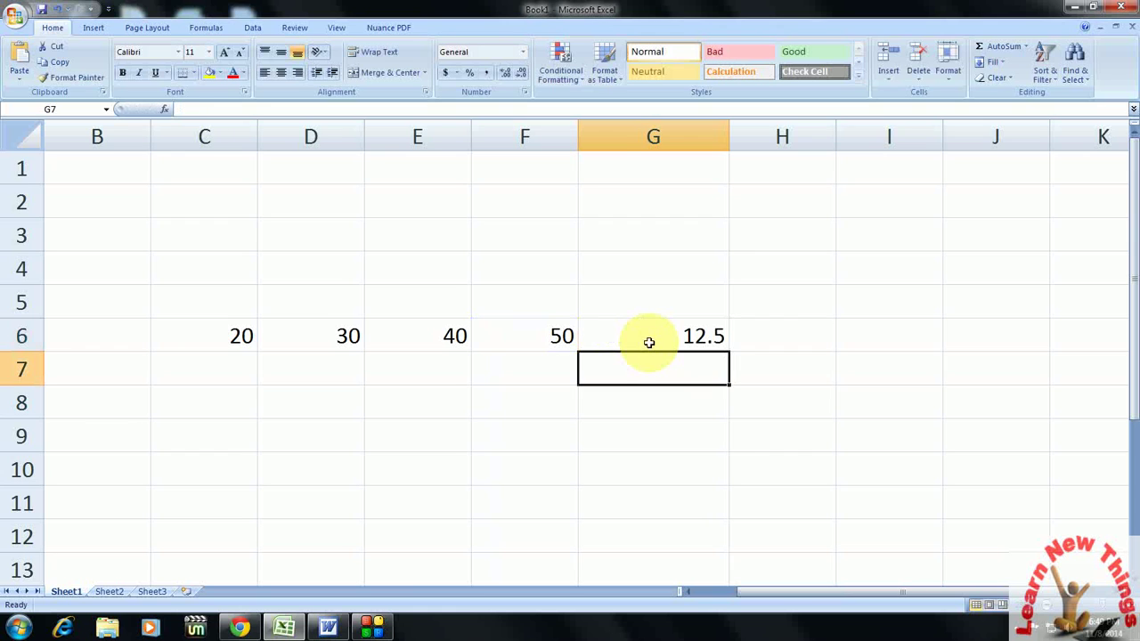
Clear the 12.5 result from G6 and begin a new formula with =
{"action": "left_click", "coordinate": [649, 343]}
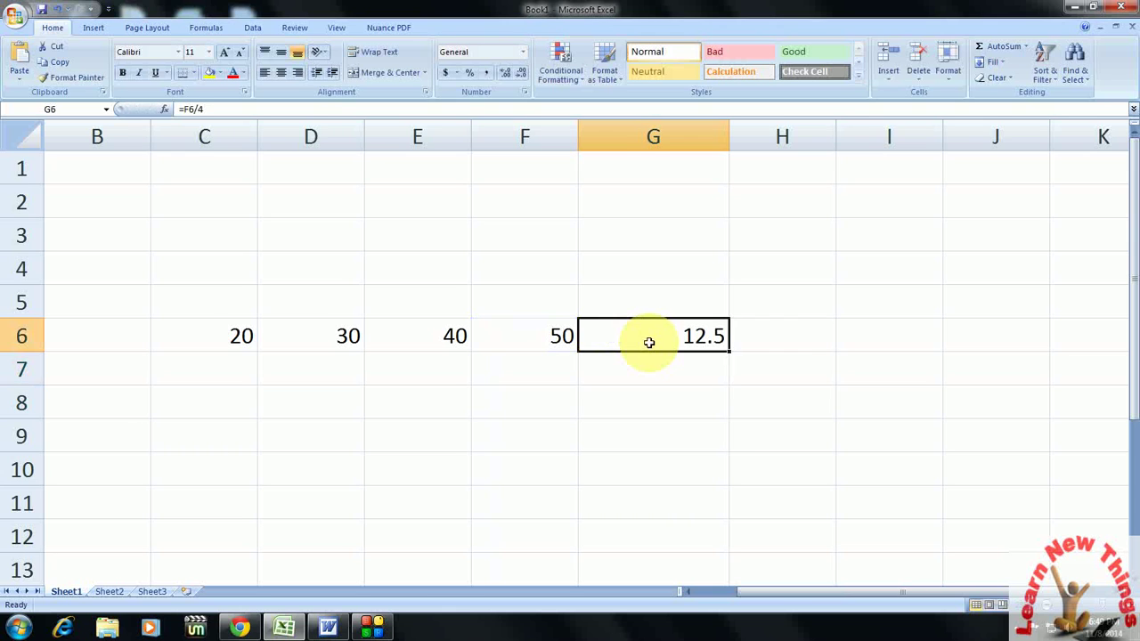
{"action": "key", "text": "Delete"}
{"action": "type", "text": "="}
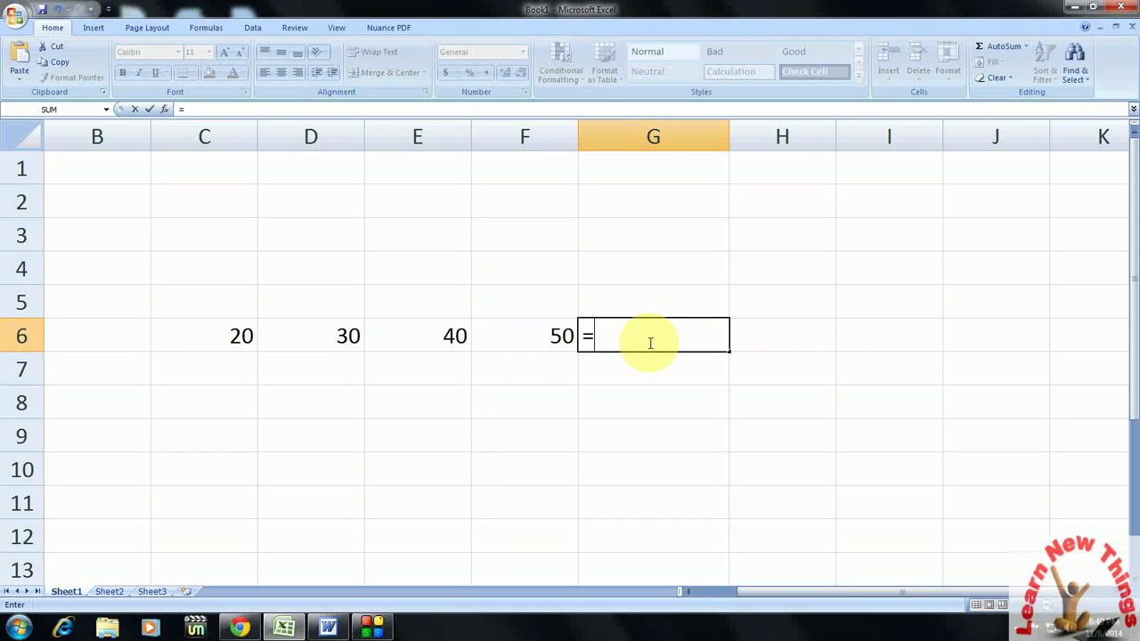
Finish =F6*60% in G6, showing 30, then clear it
{"action": "key", "text": "Left"}
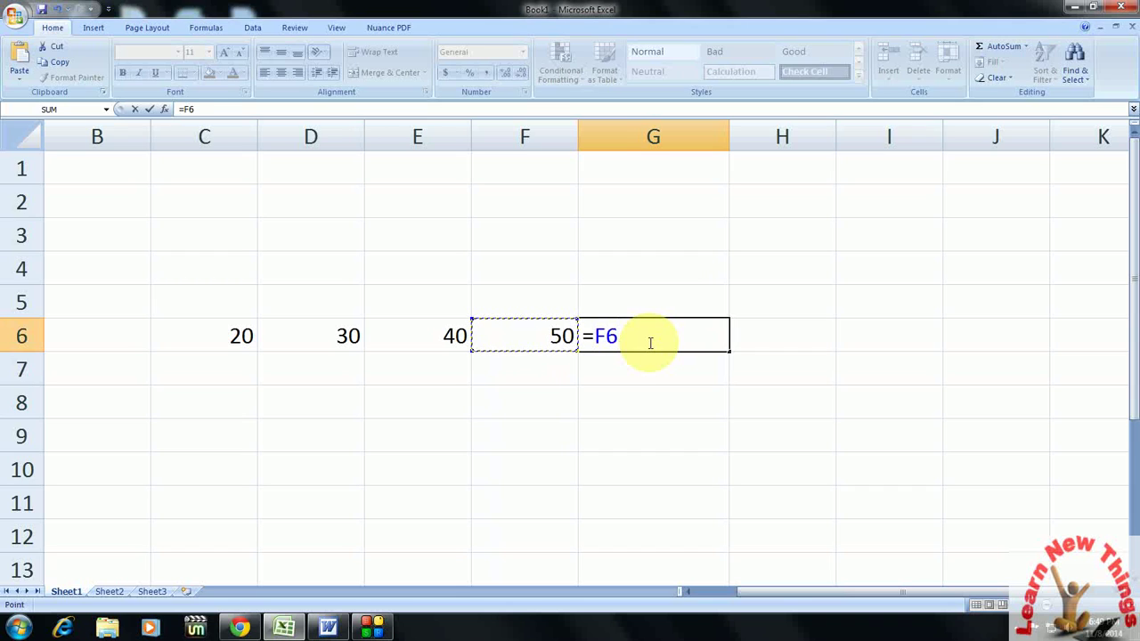
{"action": "type", "text": "*"}
{"action": "type", "text": "60"}
{"action": "type", "text": "%"}
{"action": "key", "text": "Return"}
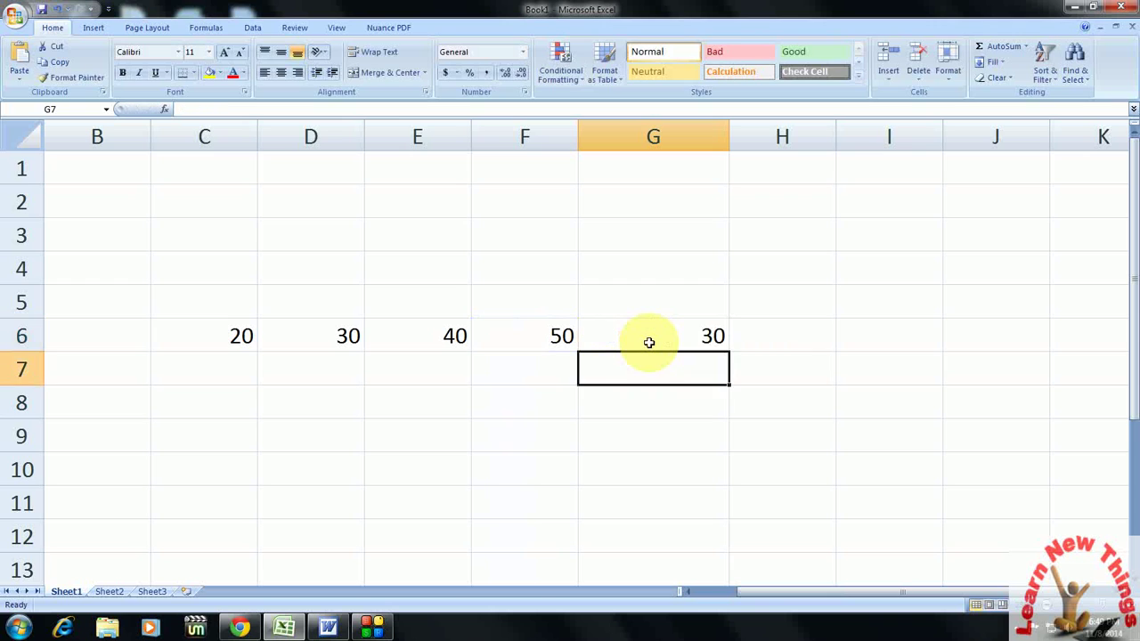
{"action": "left_click", "coordinate": [650, 343]}
{"action": "key", "text": "Delete"}
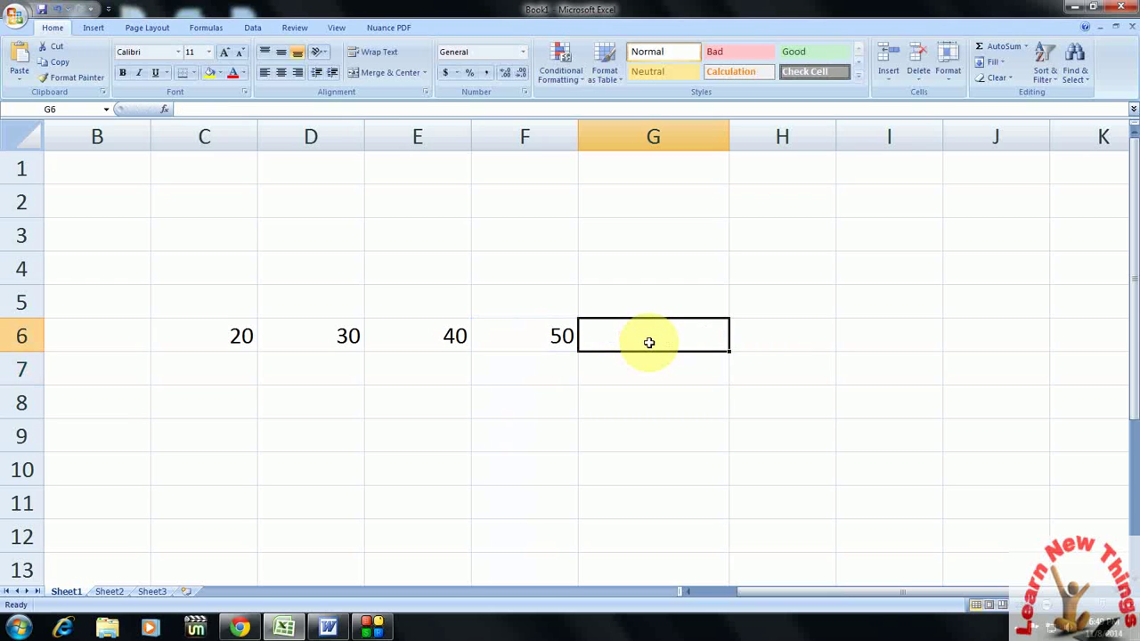
Enter =F6*40% in G6 to get 20, then clear the cell
{"action": "type", "text": "="}
{"action": "key", "text": "Left"}
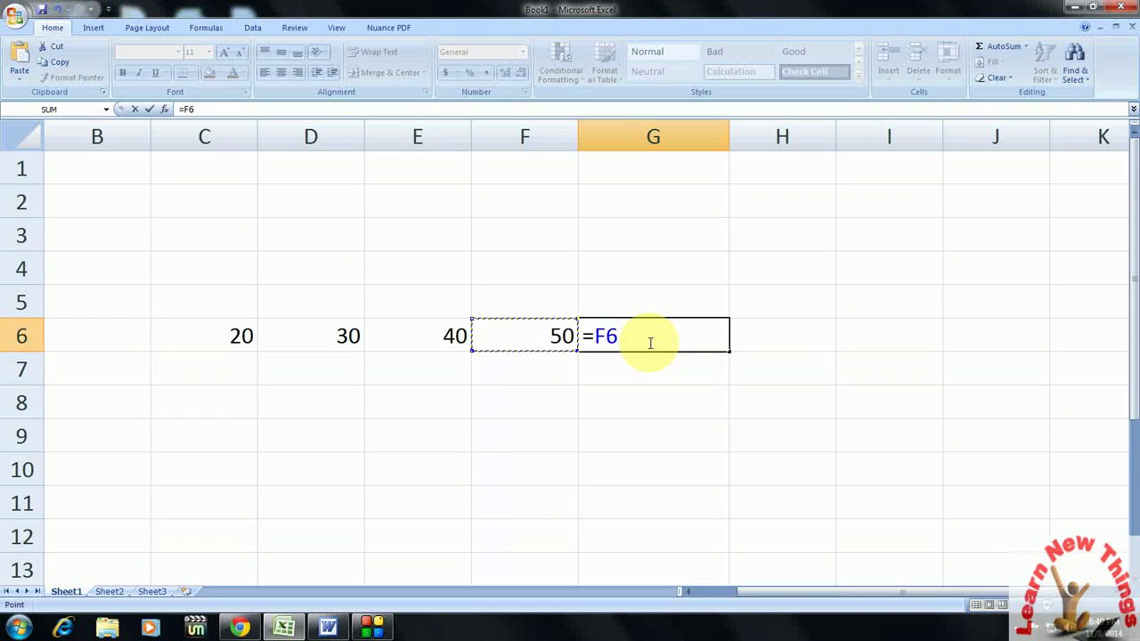
{"action": "type", "text": "*"}
{"action": "type", "text": "40"}
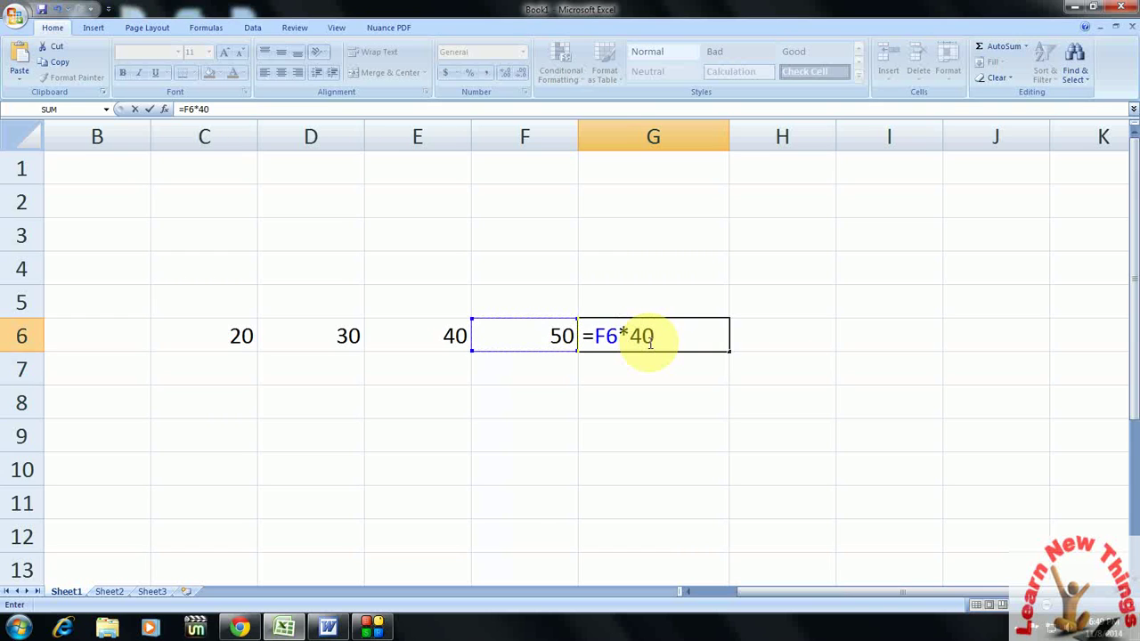
{"action": "type", "text": "%"}
{"action": "key", "text": "Return"}
{"action": "left_click", "coordinate": [650, 343]}
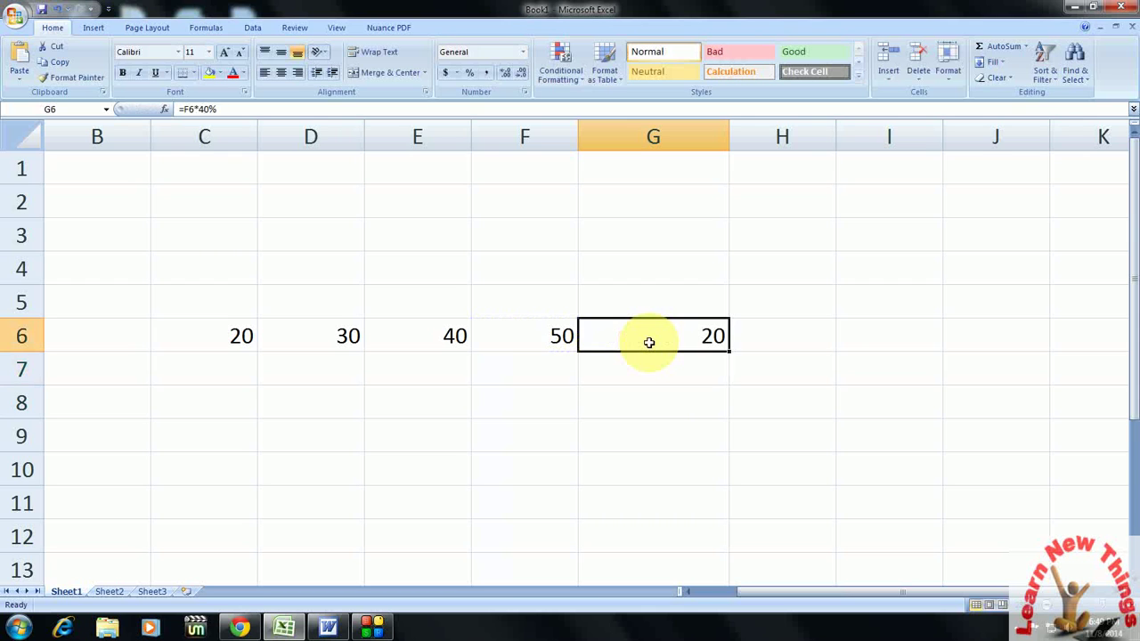
{"action": "key", "text": "Delete"}
Launch the On-Screen Keyboard via the 'osk' search, move it below the data, and select G6
{"action": "key", "text": "super"}
{"action": "type", "text": "is"}
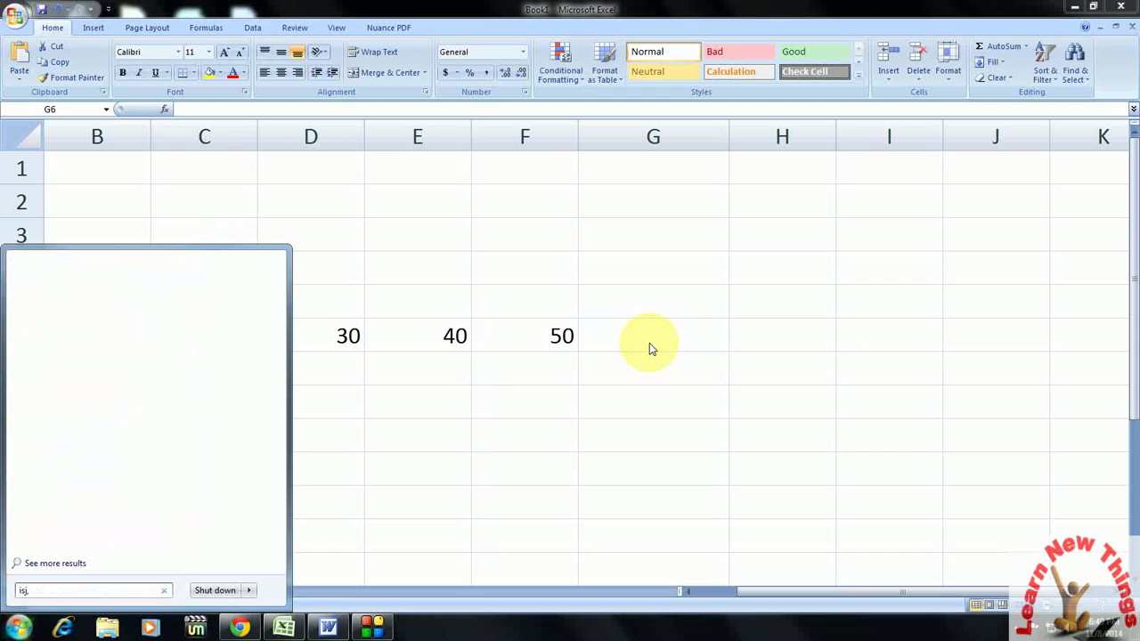
{"action": "key", "text": "BackSpace"}
{"action": "key", "text": "BackSpace"}
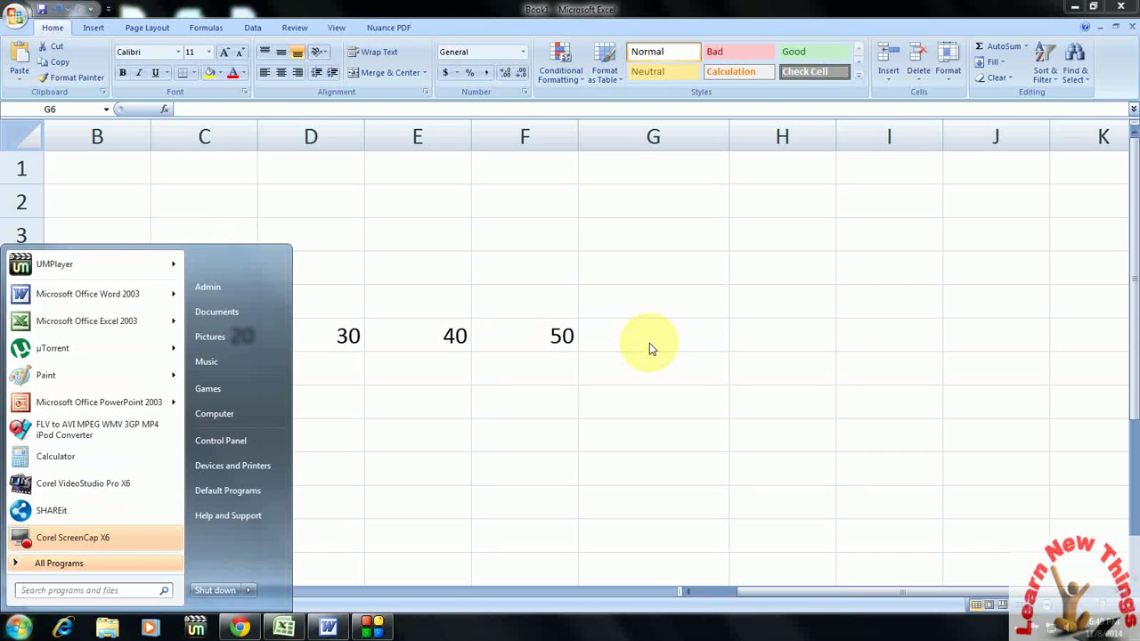
{"action": "type", "text": "osk"}
{"action": "key", "text": "Return"}
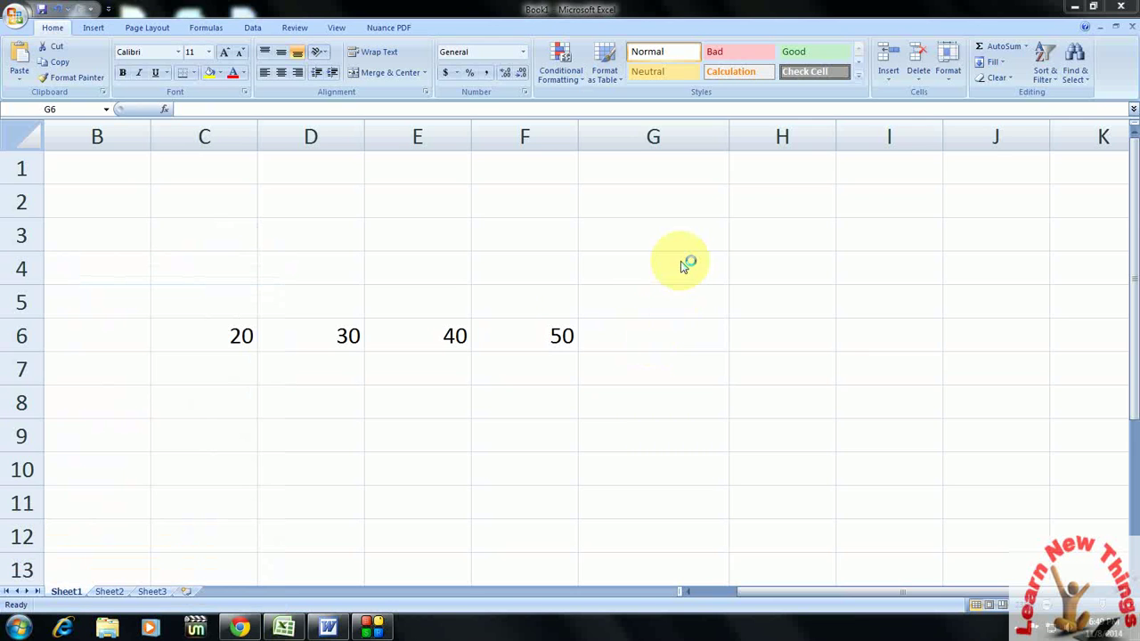
{"action": "left_click_drag", "start_coordinate": [559, 356], "coordinate": [636, 397]}
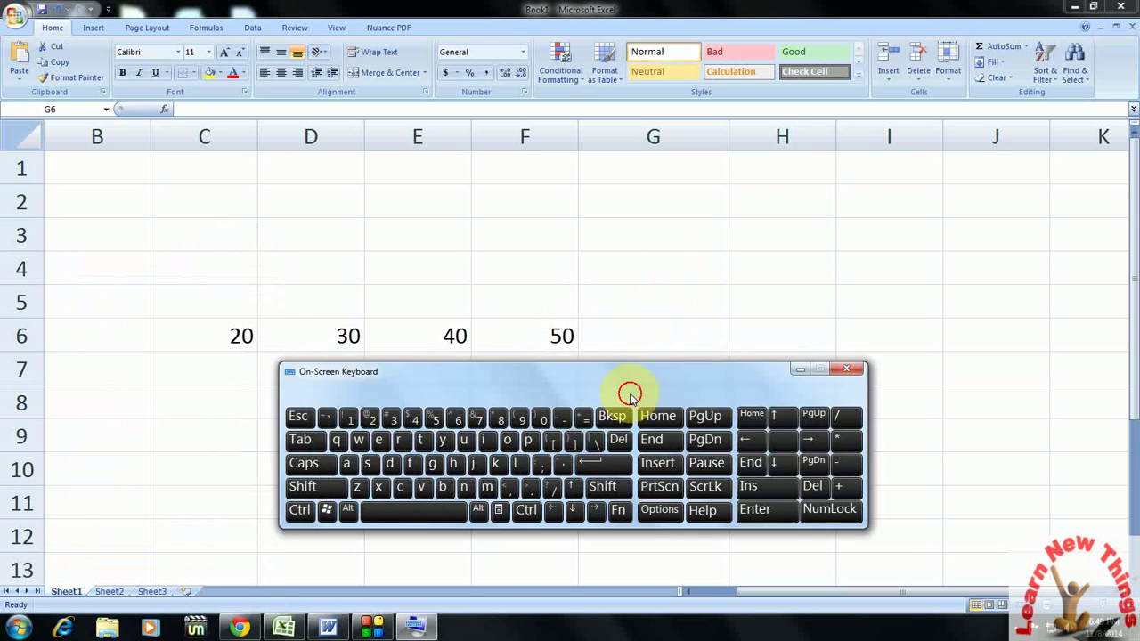
{"action": "left_click", "coordinate": [648, 331]}
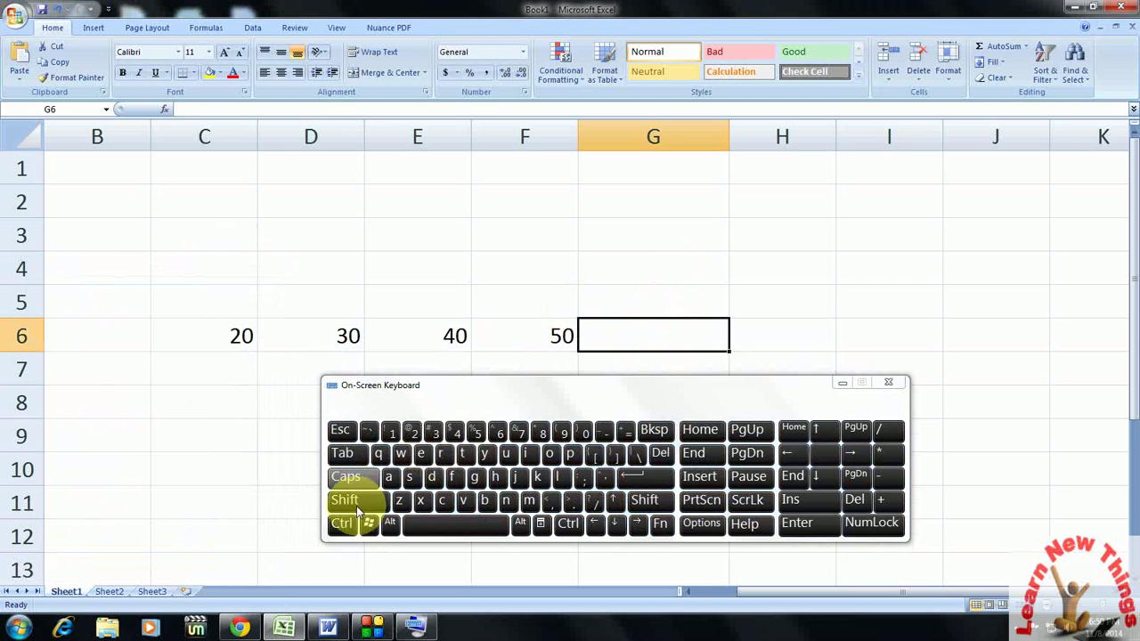
Use the On-Screen Keyboard to enter =C6+D6+E6+F6 in G6, giving 140, then reselect G6
{"action": "left_click", "coordinate": [629, 433]}
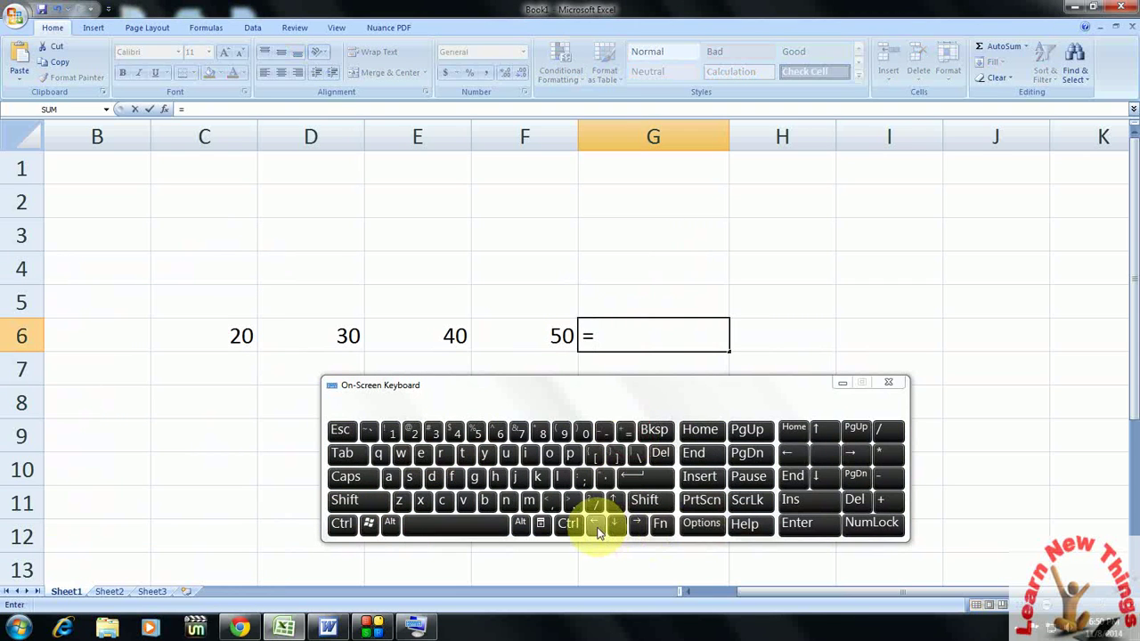
{"action": "left_click", "coordinate": [595, 525]}
{"action": "left_click", "coordinate": [595, 526]}
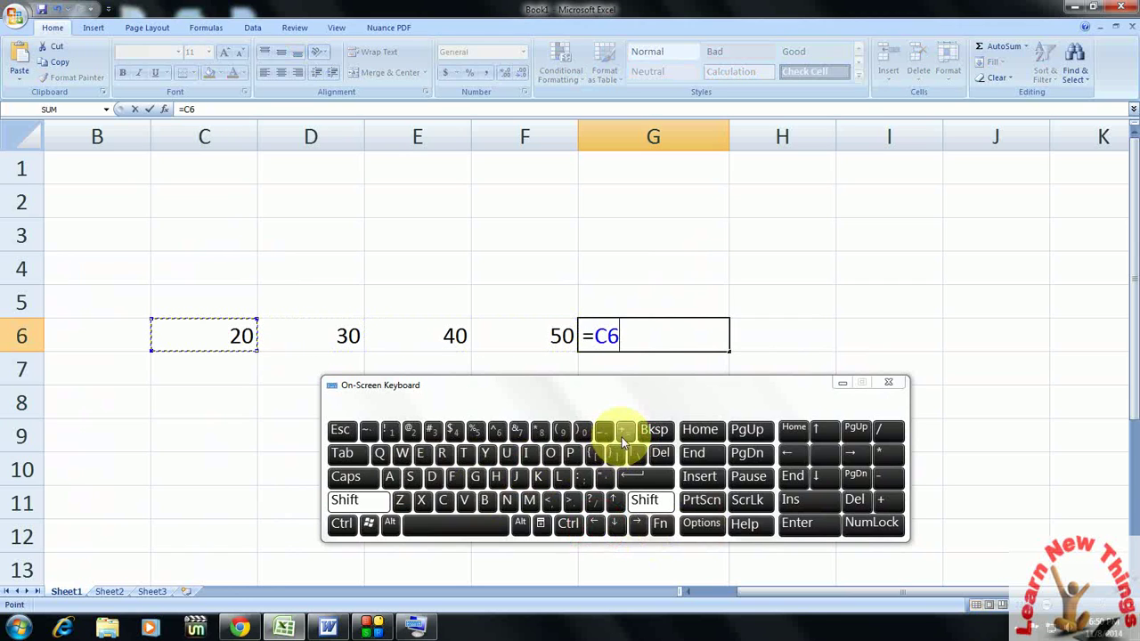
{"action": "left_click", "coordinate": [626, 432], "text": "shift"}
{"action": "left_click", "coordinate": [595, 524]}
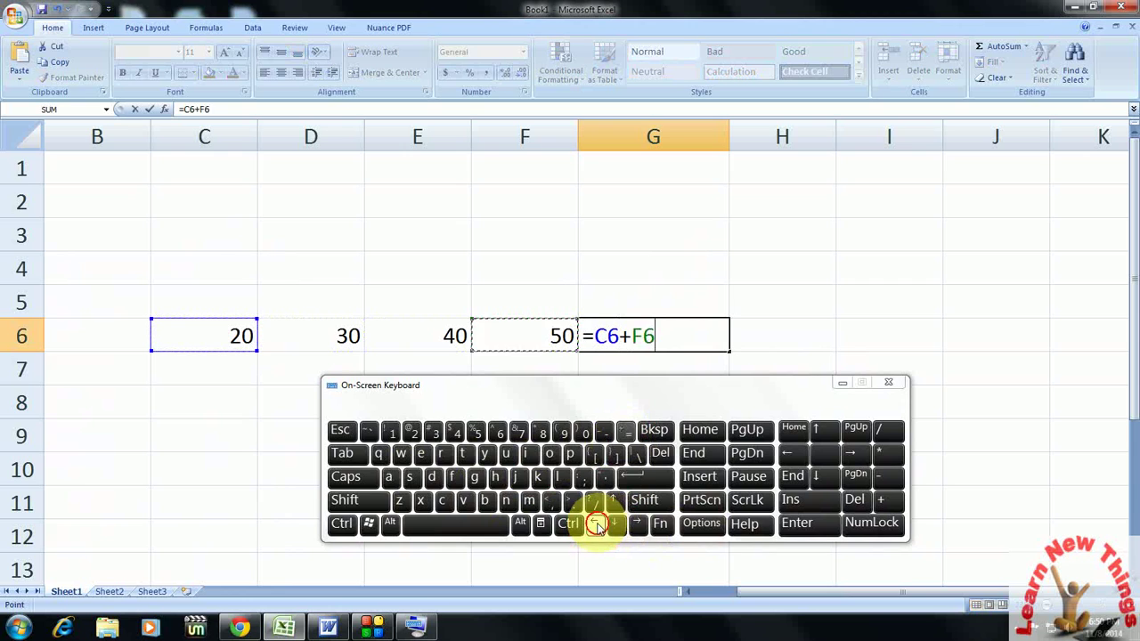
{"action": "left_click", "coordinate": [625, 432]}
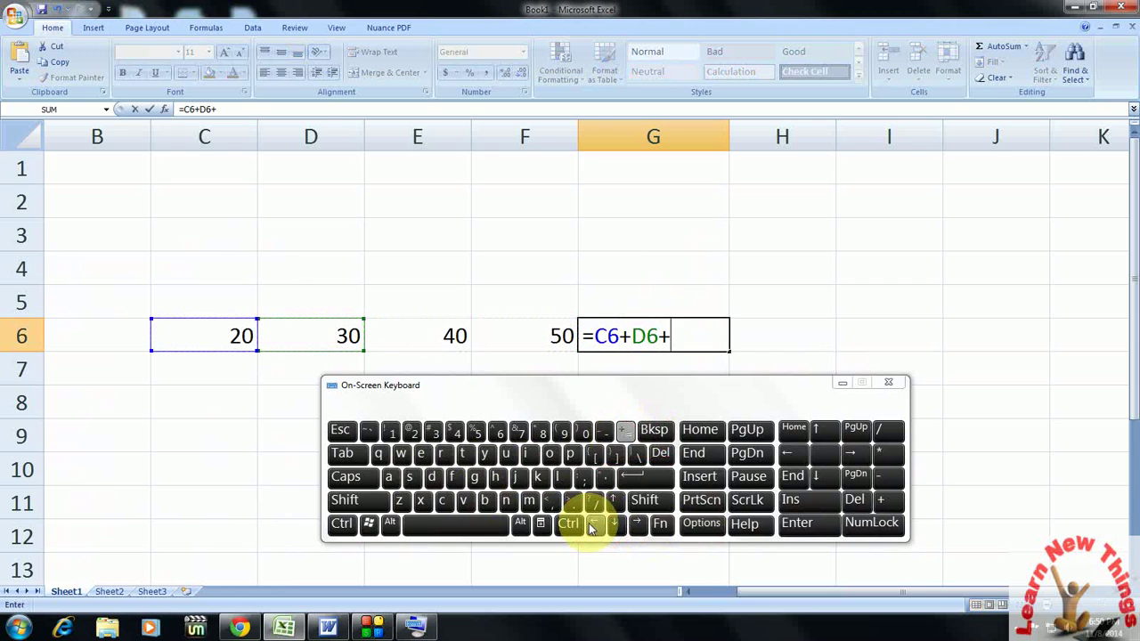
{"action": "left_click", "coordinate": [595, 524]}
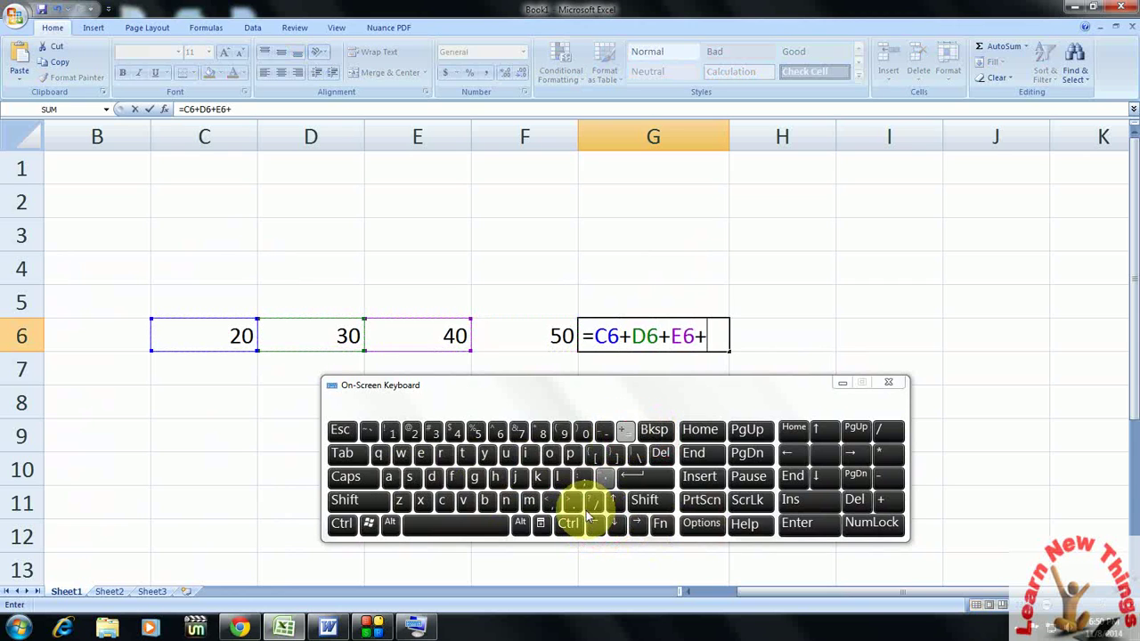
{"action": "left_click", "coordinate": [594, 523]}
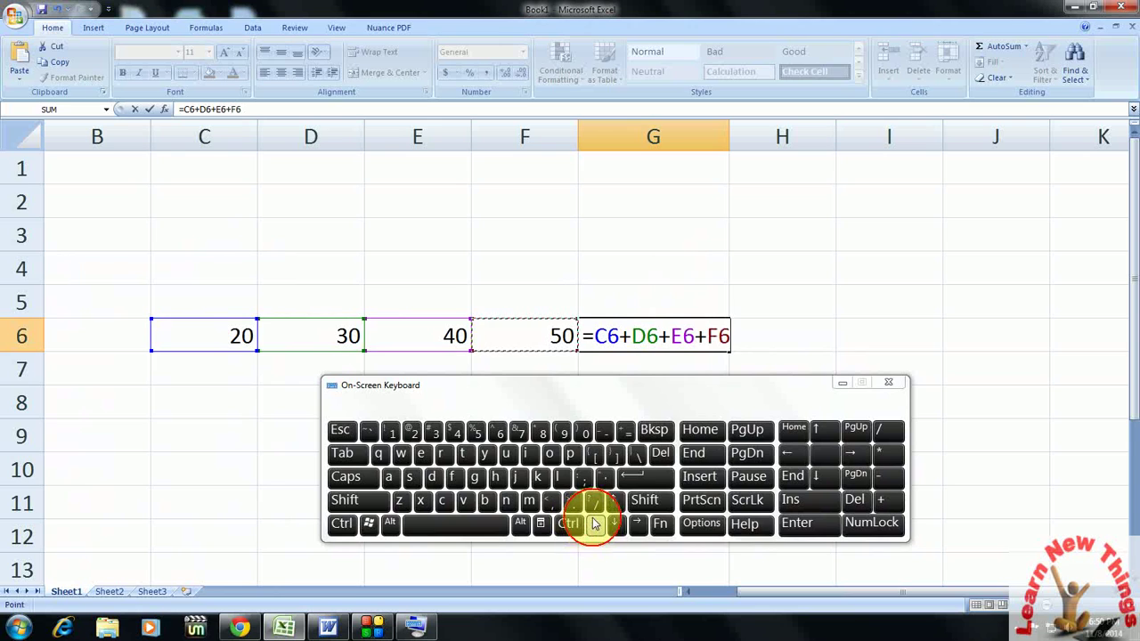
{"action": "left_click", "coordinate": [637, 482]}
{"action": "left_click", "coordinate": [667, 338]}
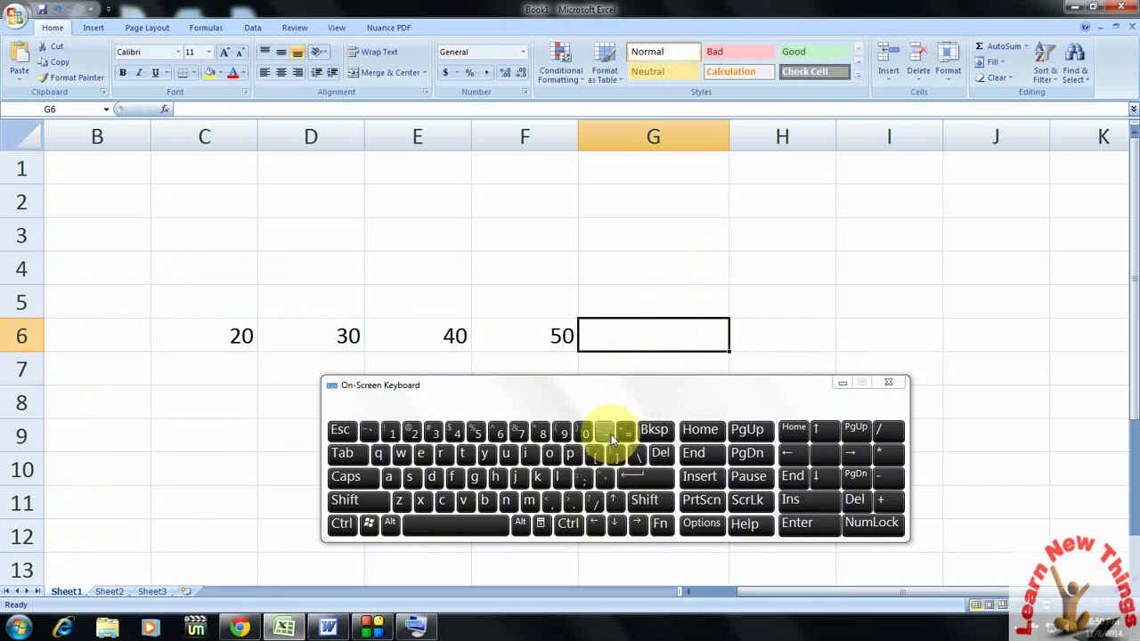
Use the On-Screen Keyboard to enter =C6*D6*E6*F6 in G6, giving 1200000, then reselect G6
{"action": "left_click", "coordinate": [624, 432]}
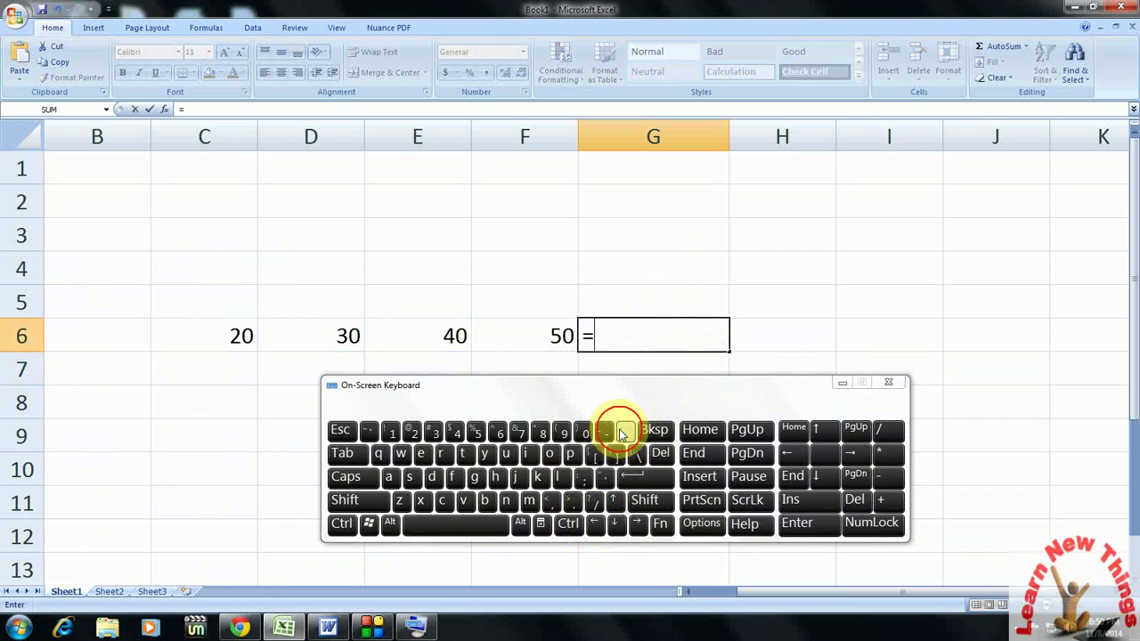
{"action": "left_click", "coordinate": [599, 527]}
{"action": "left_click", "coordinate": [599, 527]}
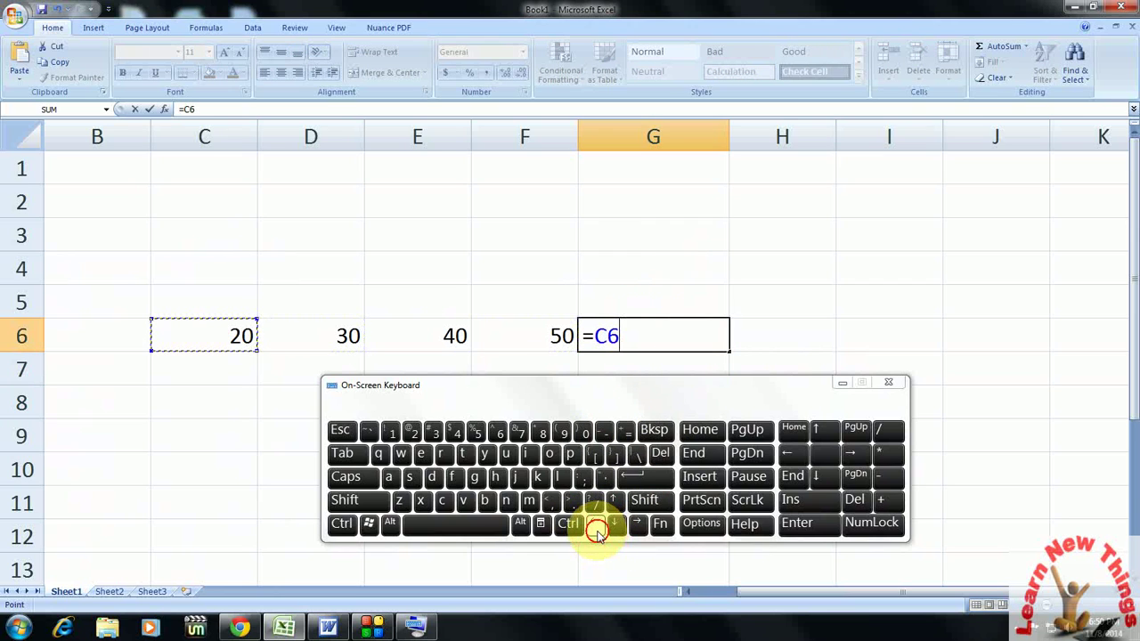
{"action": "left_click", "coordinate": [543, 433], "text": "shift"}
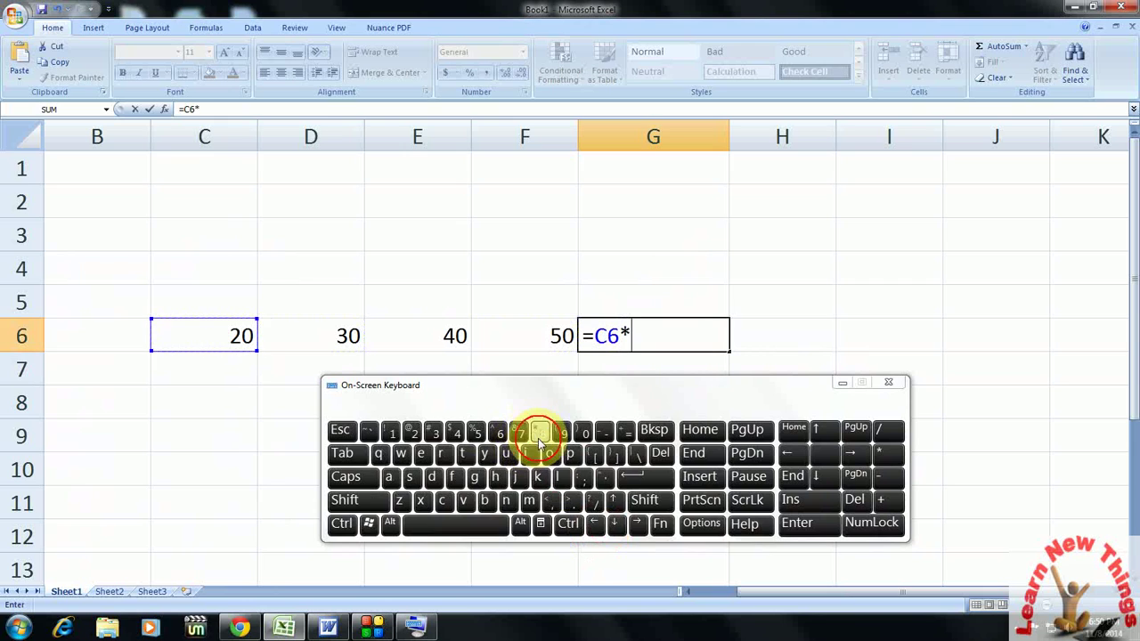
{"action": "left_click", "coordinate": [594, 527]}
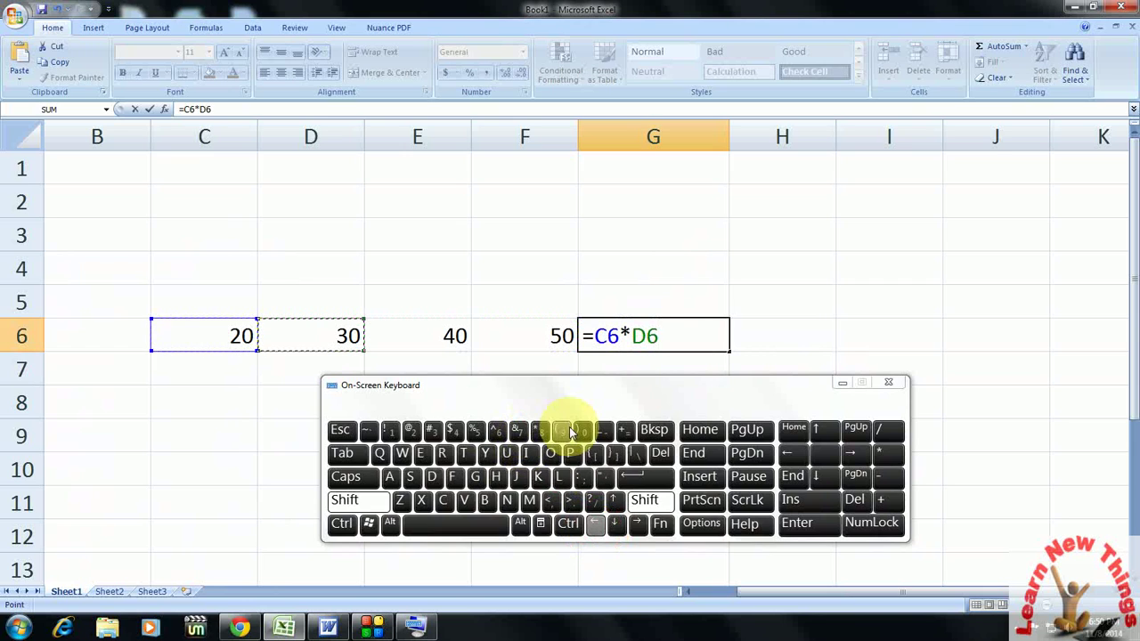
{"action": "left_click", "coordinate": [542, 432]}
{"action": "left_click", "coordinate": [594, 525]}
{"action": "left_click", "coordinate": [594, 525]}
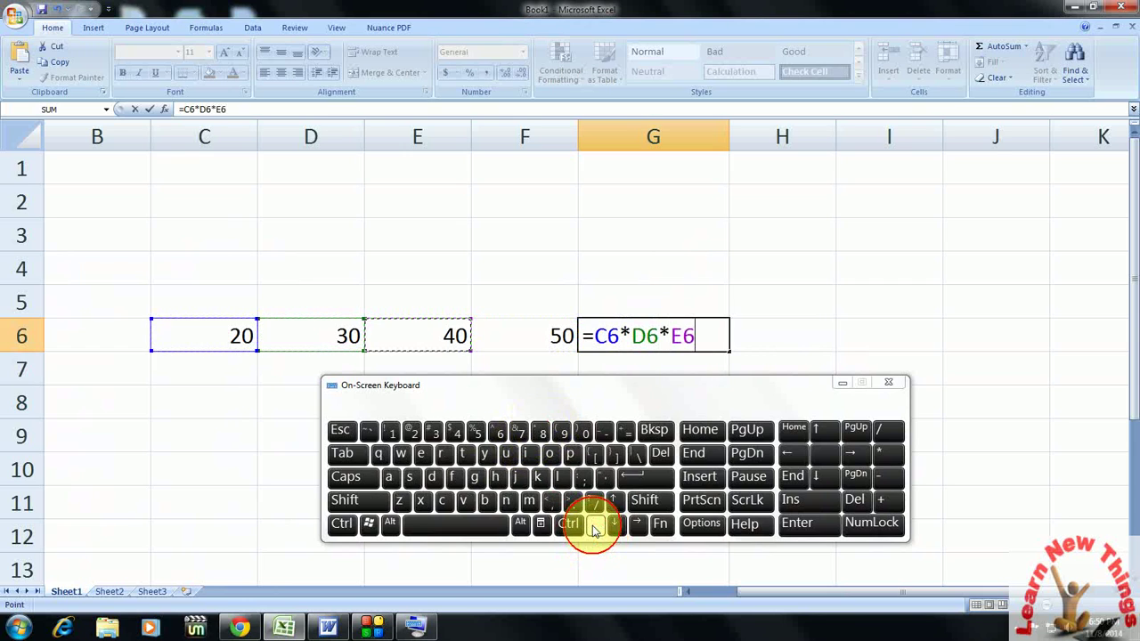
{"action": "left_click", "coordinate": [543, 433], "text": "shift"}
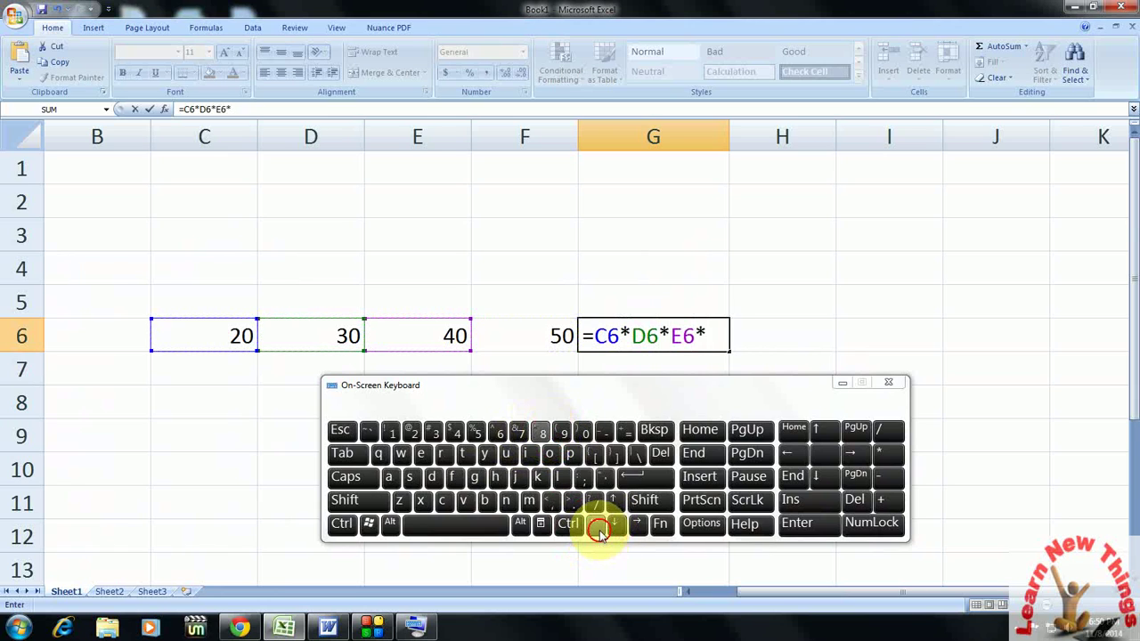
{"action": "left_click", "coordinate": [594, 524]}
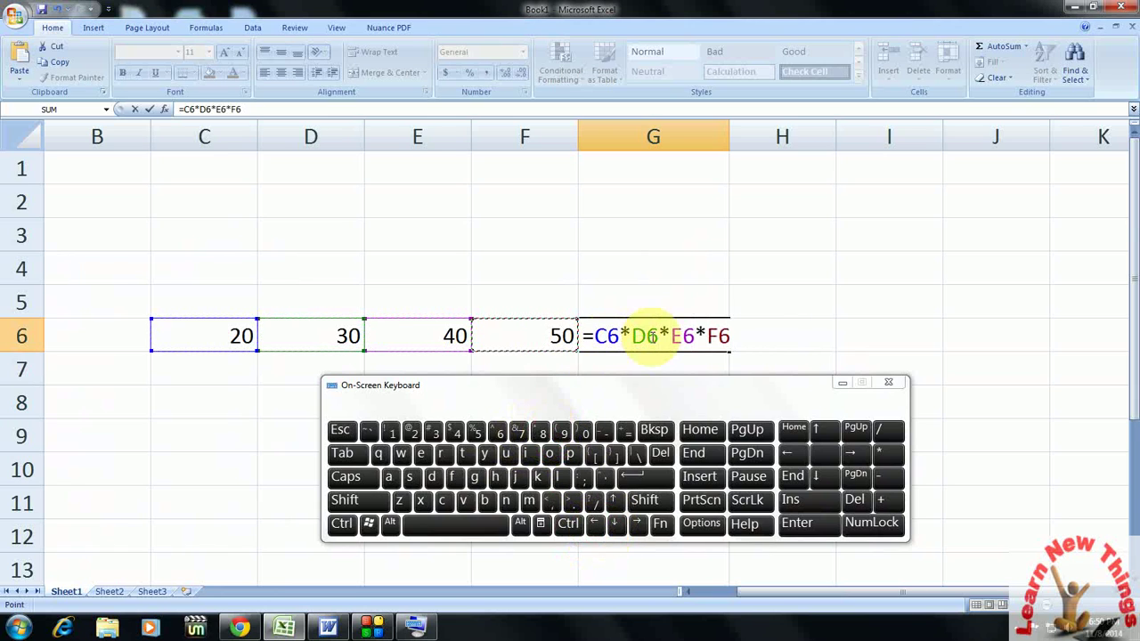
{"action": "left_click", "coordinate": [631, 477]}
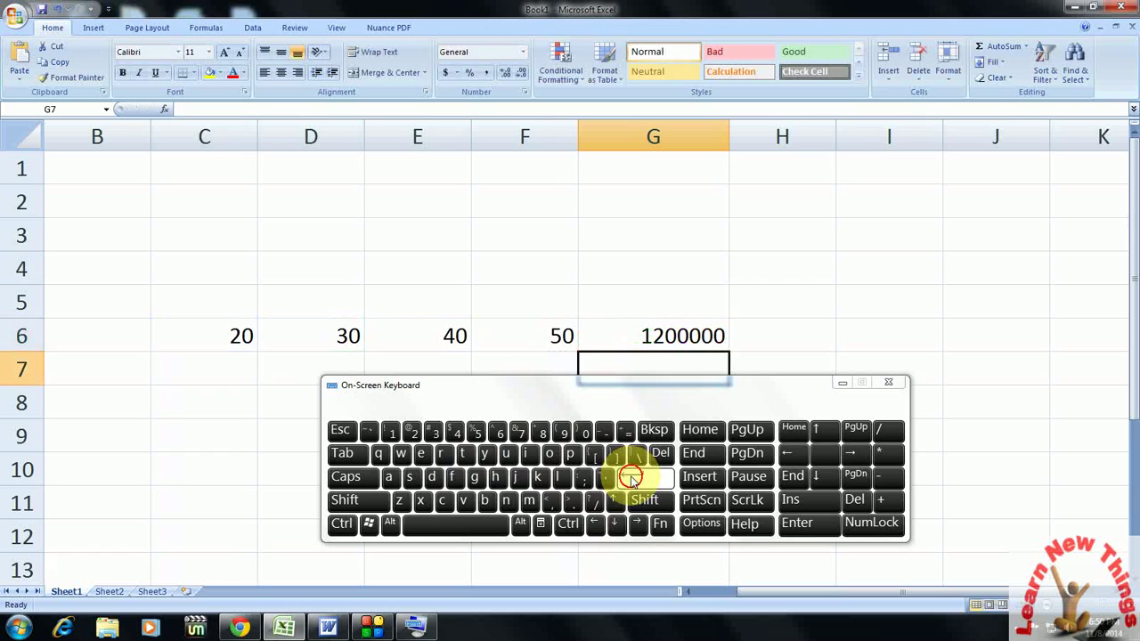
{"action": "left_click", "coordinate": [718, 343]}
Clear G6, enter =F6/40 via the On-Screen Keyboard for 1.25, then clear it again
{"action": "key", "text": "Delete"}
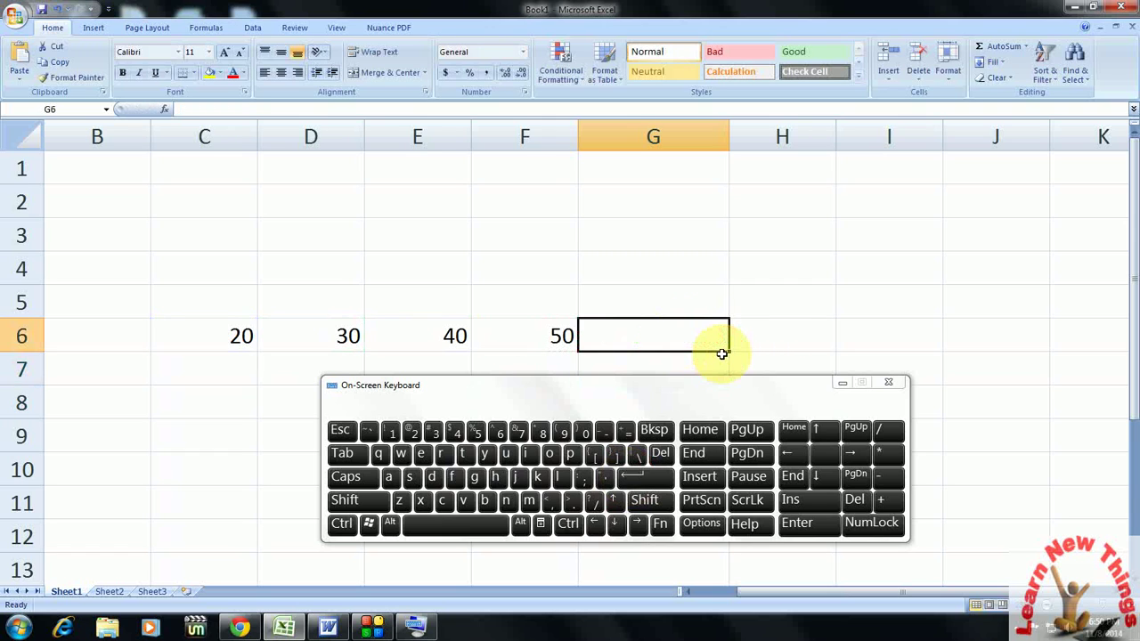
{"action": "left_click", "coordinate": [625, 431]}
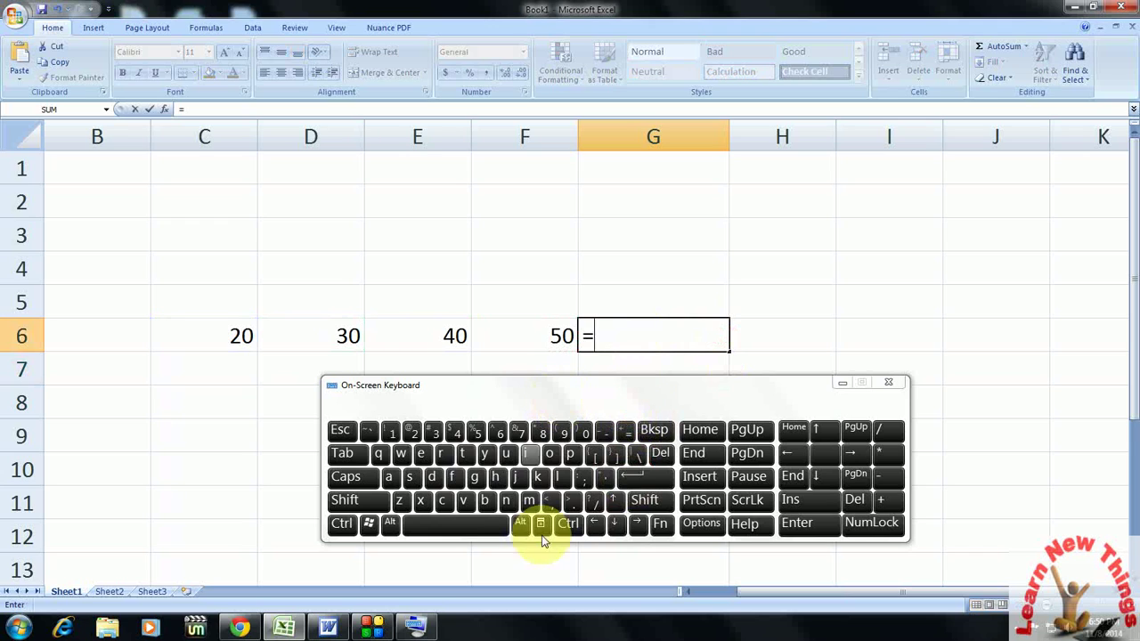
{"action": "left_click", "coordinate": [597, 529]}
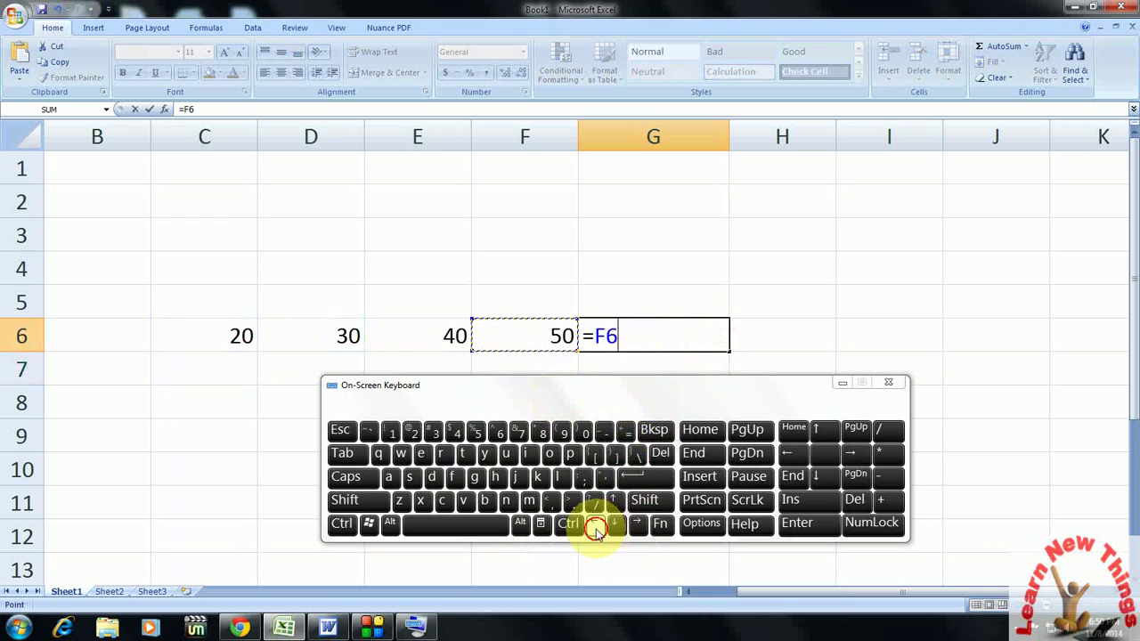
{"action": "left_click", "coordinate": [597, 504]}
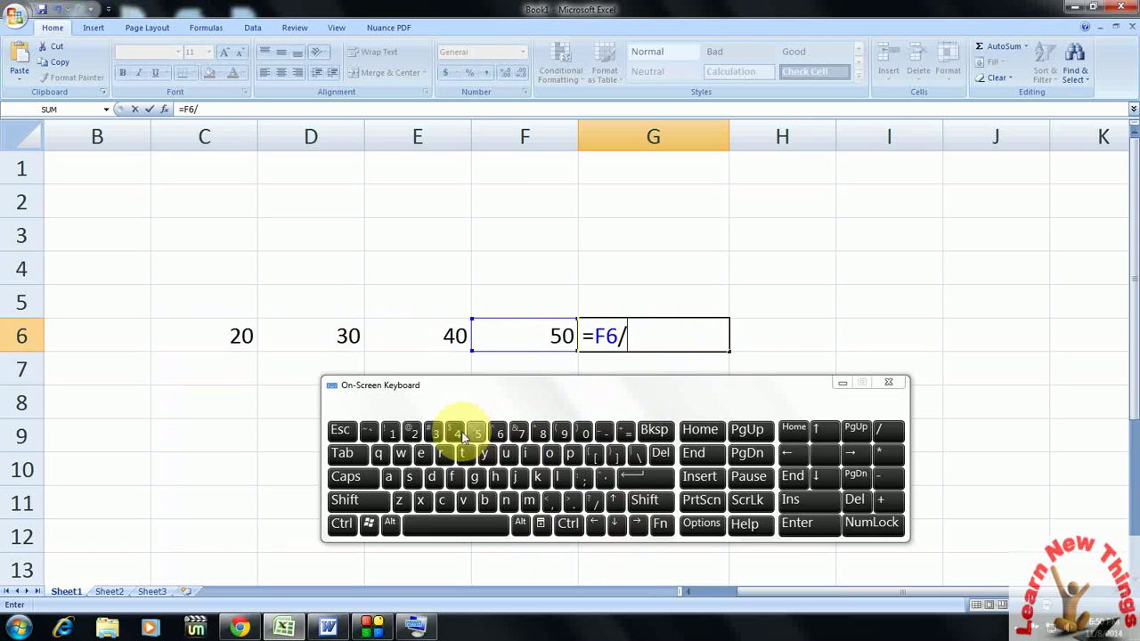
{"action": "left_click", "coordinate": [459, 435]}
{"action": "left_click", "coordinate": [584, 433]}
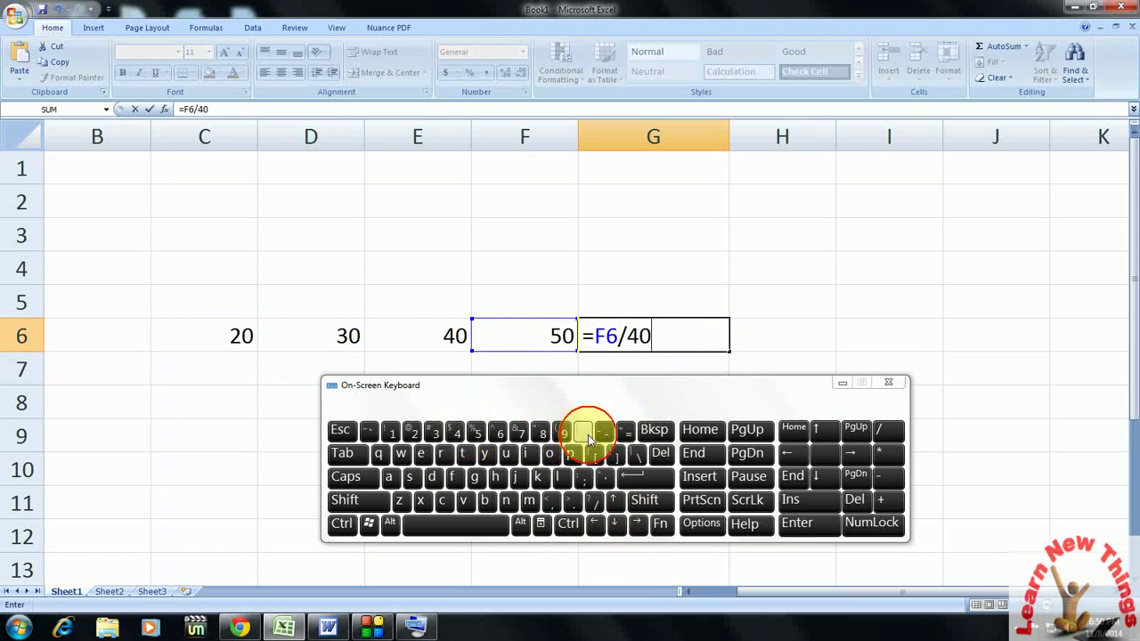
{"action": "left_click", "coordinate": [644, 481]}
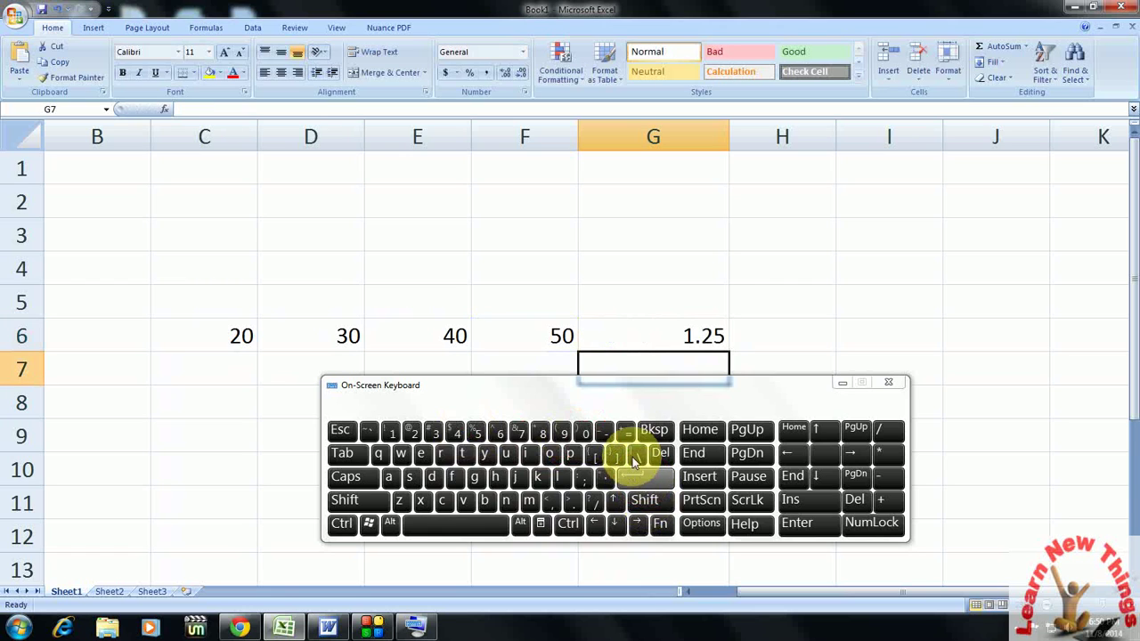
{"action": "key", "text": "Up"}
{"action": "key", "text": "Delete"}
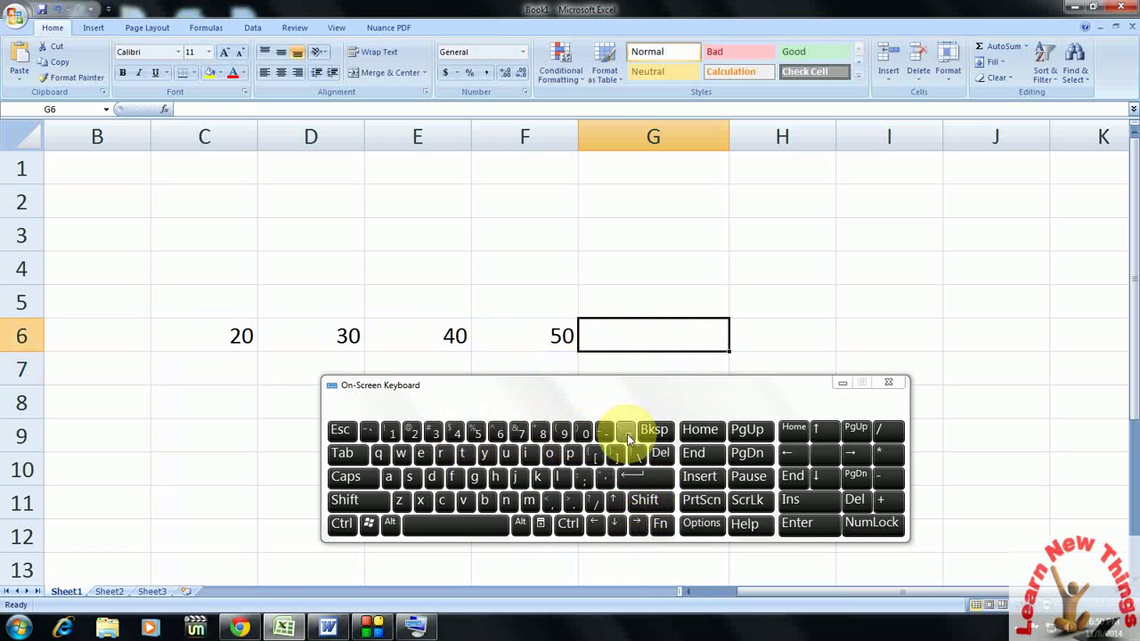
Enter =F6*40% in G6 on the On-Screen Keyboard, giving 20, and move the keyboard lower
{"action": "left_click", "coordinate": [626, 430]}
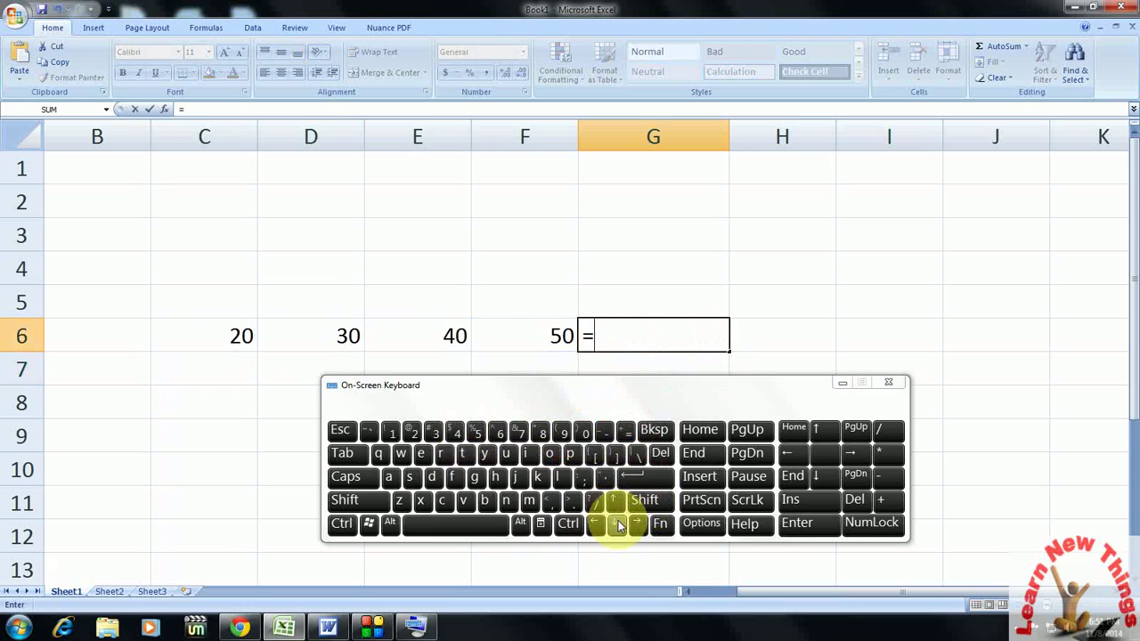
{"action": "left_click", "coordinate": [594, 524]}
{"action": "left_click", "coordinate": [349, 502]}
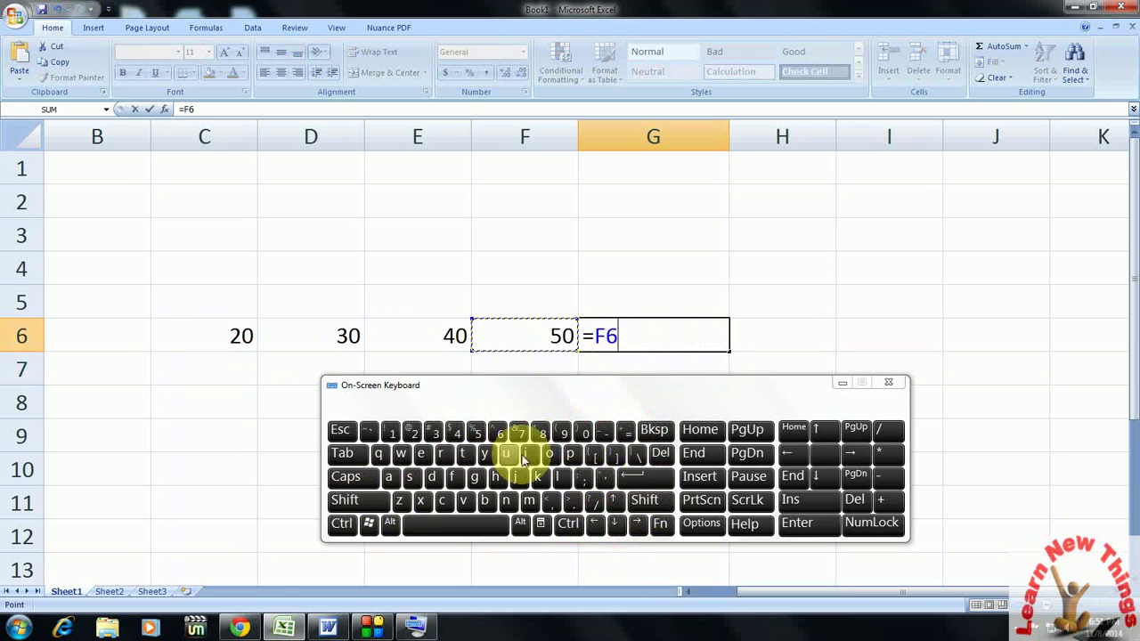
{"action": "left_click", "coordinate": [540, 433]}
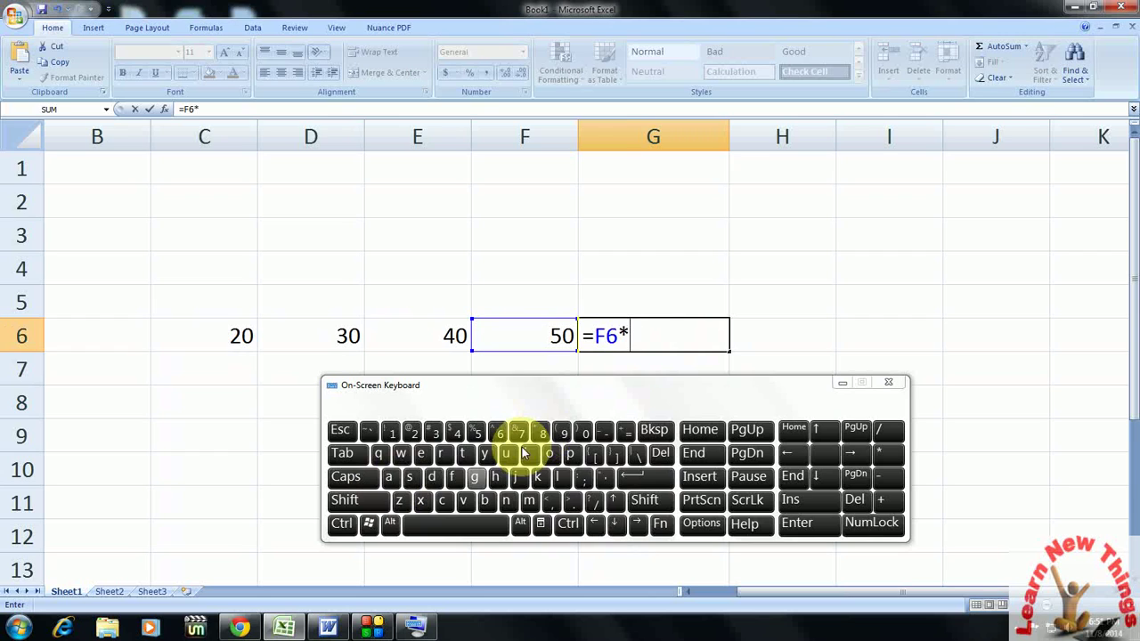
{"action": "left_click", "coordinate": [456, 433]}
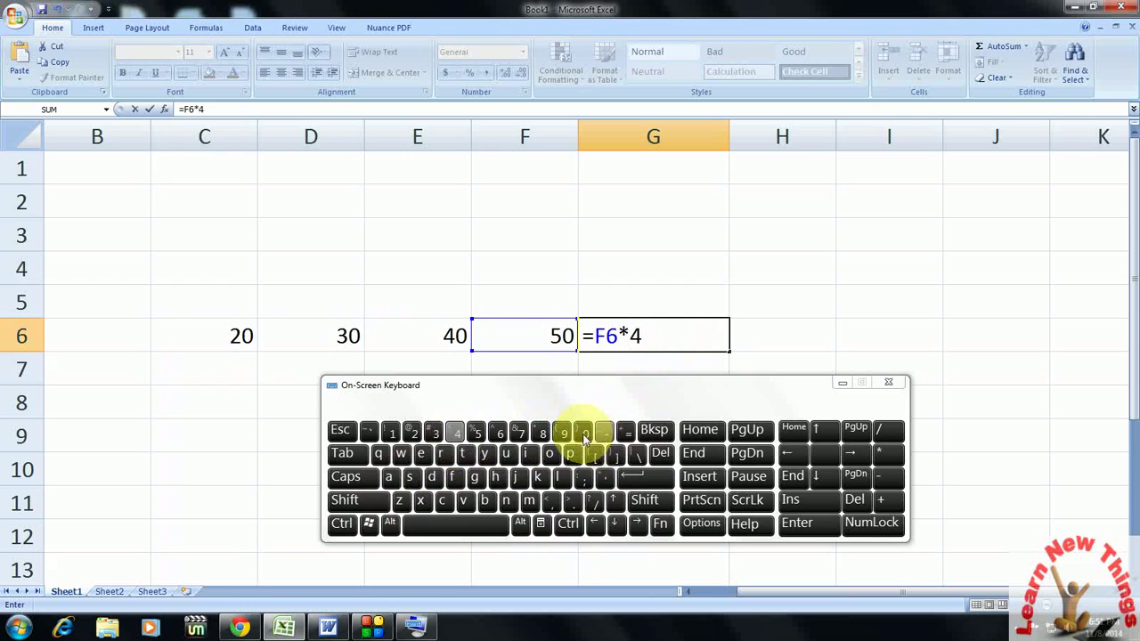
{"action": "left_click", "coordinate": [478, 433], "text": "shift"}
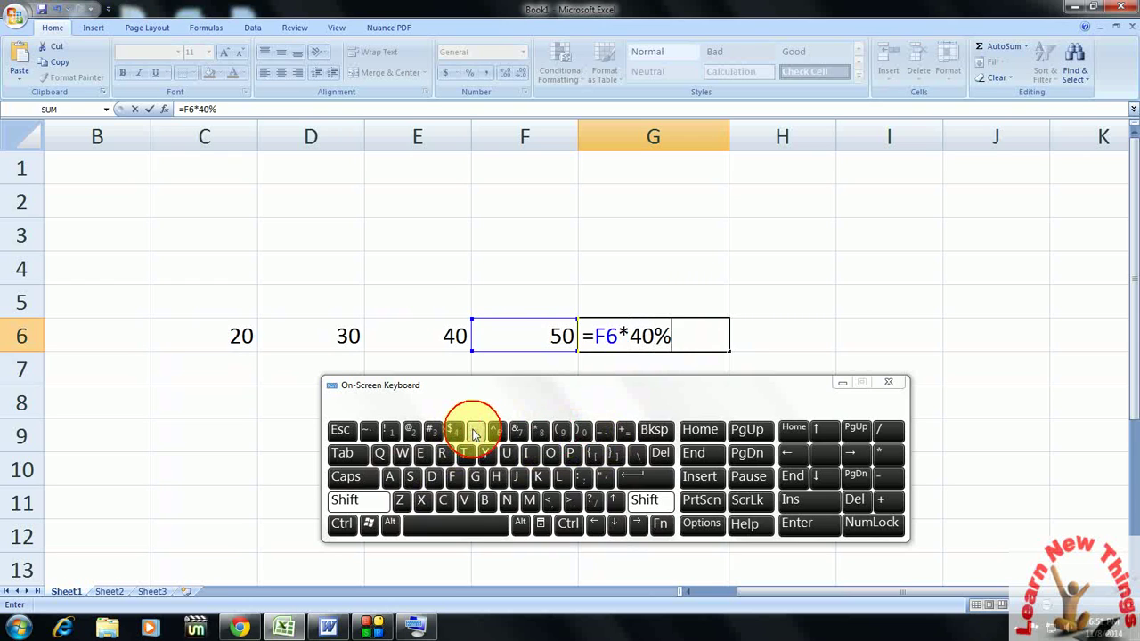
{"action": "left_click", "coordinate": [628, 476]}
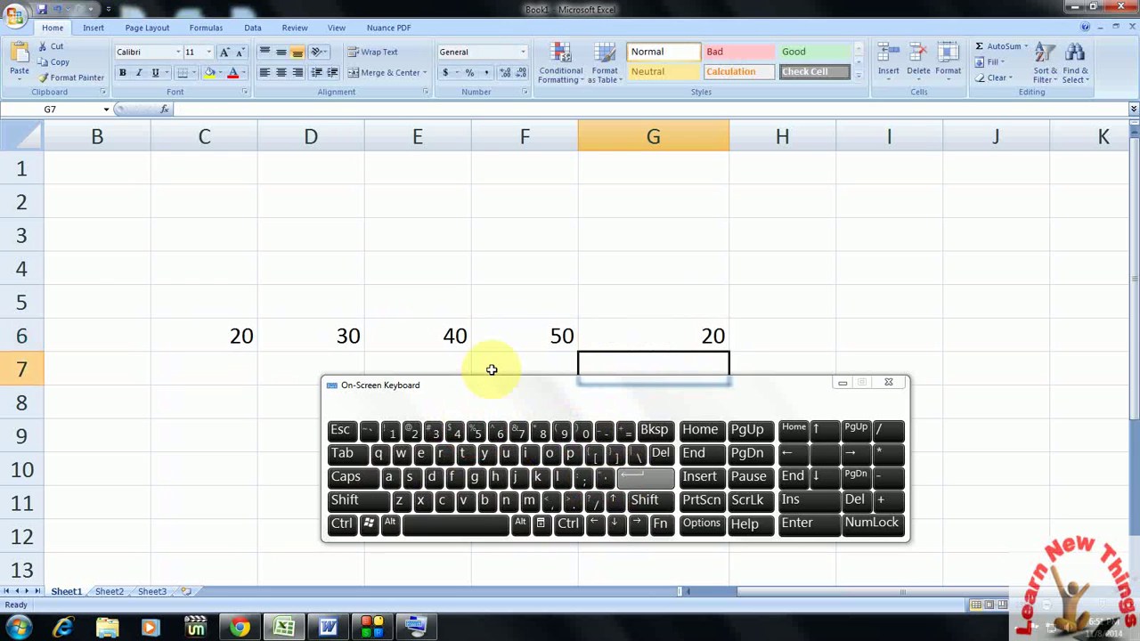
{"action": "left_click_drag", "start_coordinate": [496, 400], "coordinate": [480, 441]}
Minimize the On-Screen Keyboard and select the empty cell G8
{"action": "left_click", "coordinate": [463, 384]}
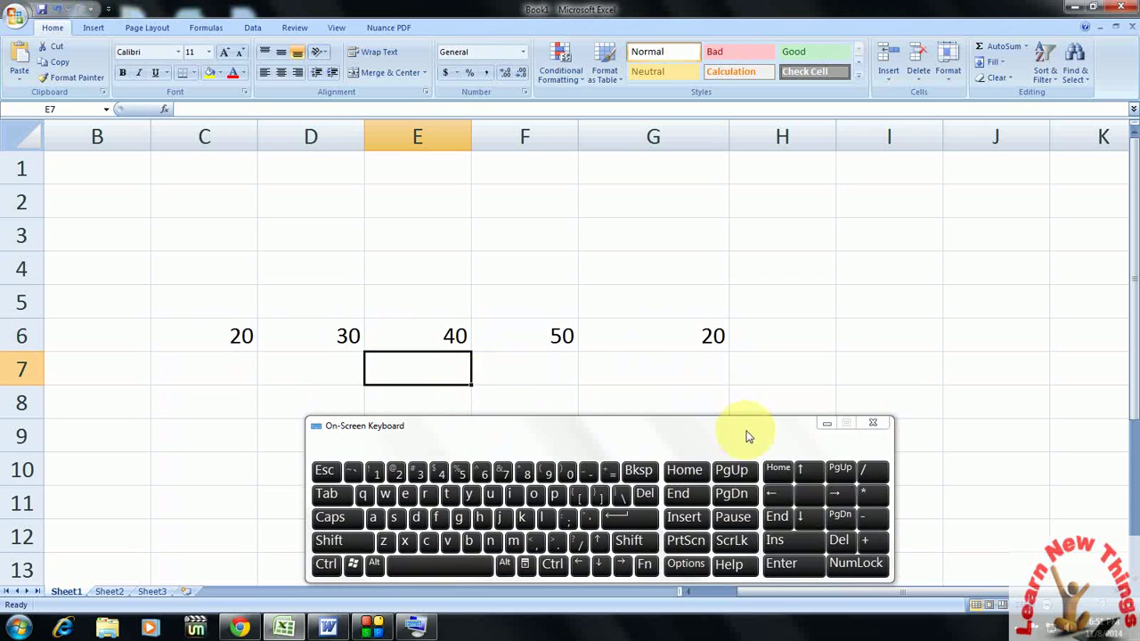
{"action": "left_click", "coordinate": [823, 425]}
{"action": "left_click", "coordinate": [704, 392]}
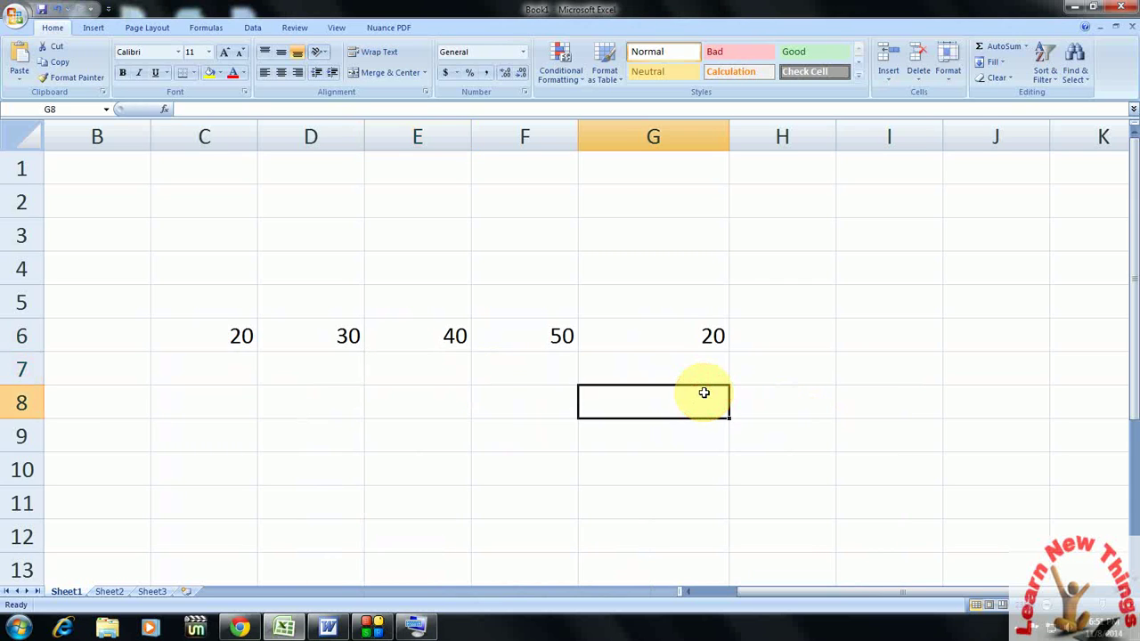